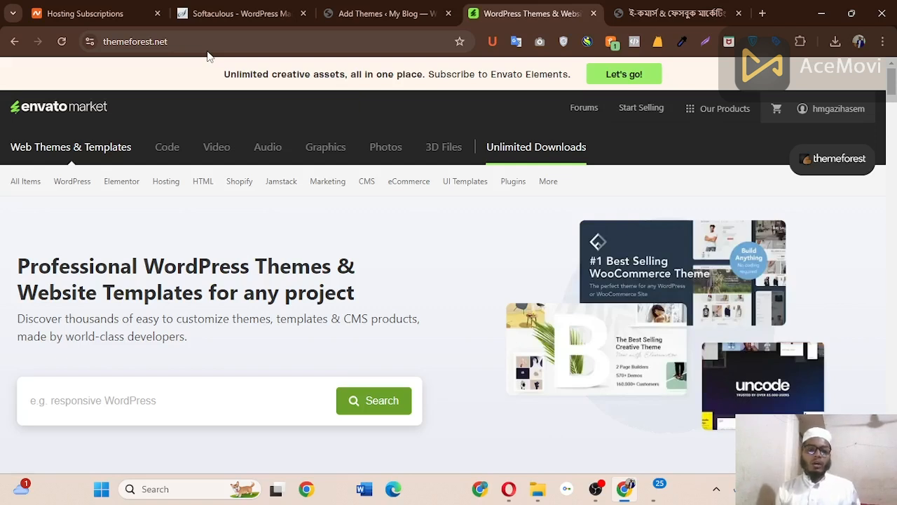
# Search ThemeForest for "woodmart" using the earlier search suggestion
pyautogui.click(187, 41)
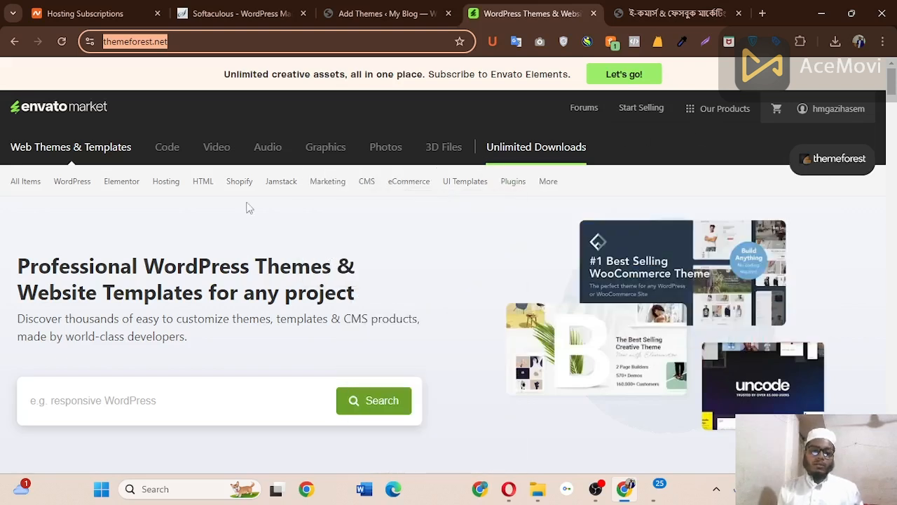
pyautogui.click(47, 107)
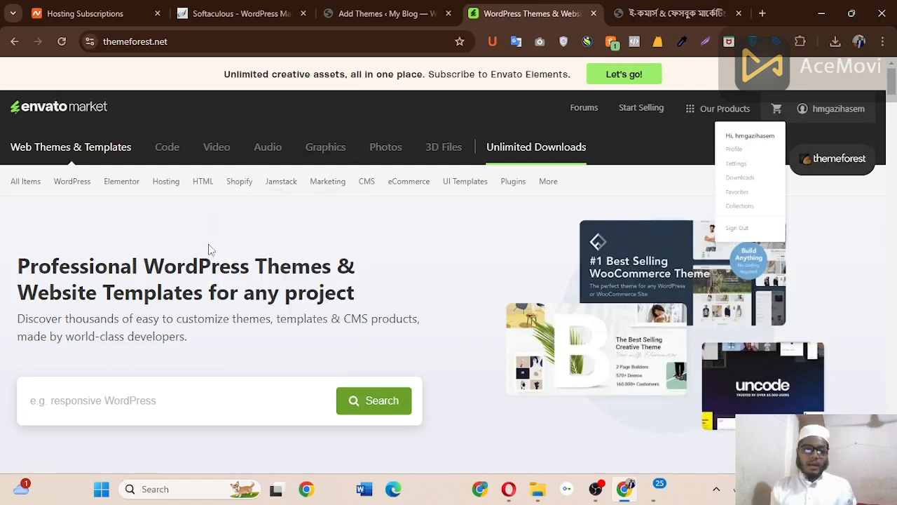
pyautogui.scroll(-1, 133, 365)
pyautogui.click(128, 331)
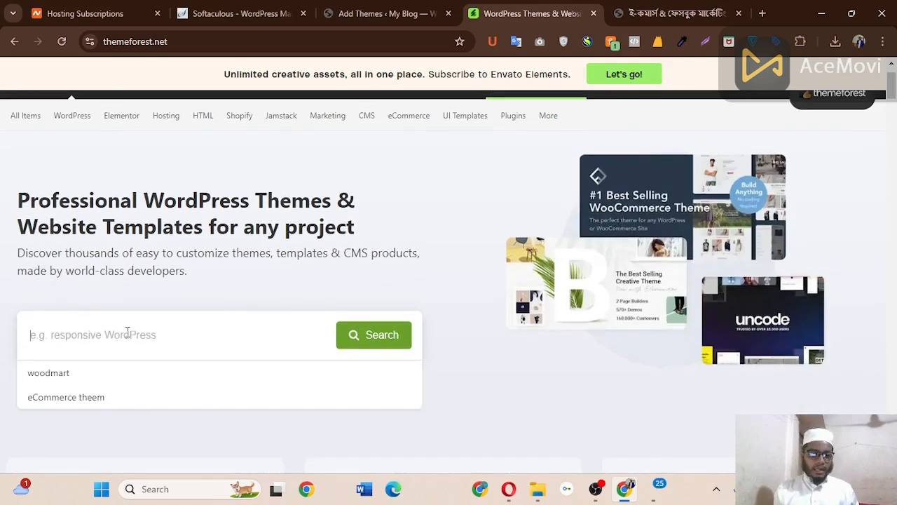
pyautogui.click(84, 383)
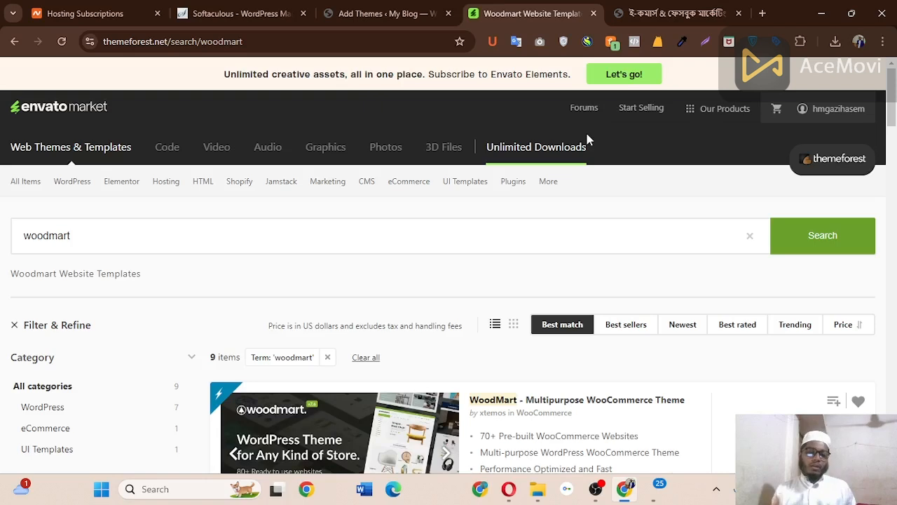
# Check the theme and plugin installation lesson, Class 04, and its duration on the Shikho App course page, dismissing the pop-up advertisement
pyautogui.click(429, 9)
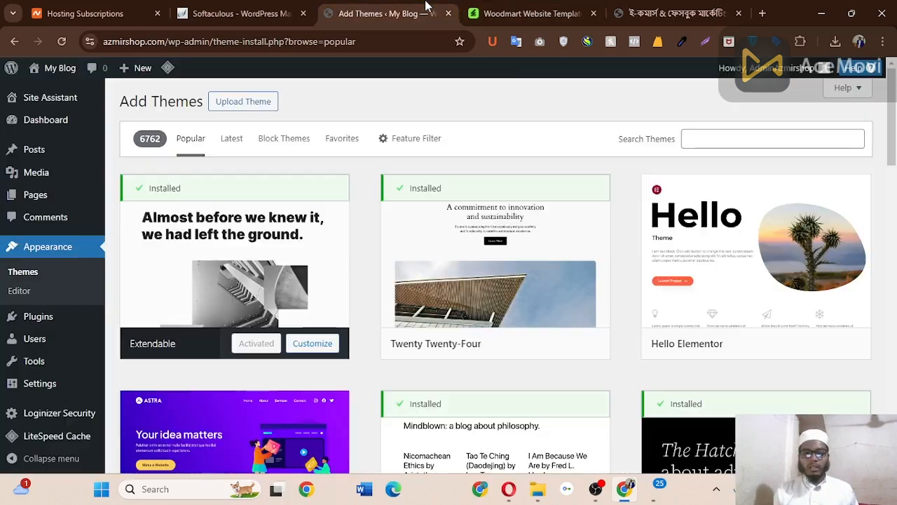
pyautogui.click(617, 16)
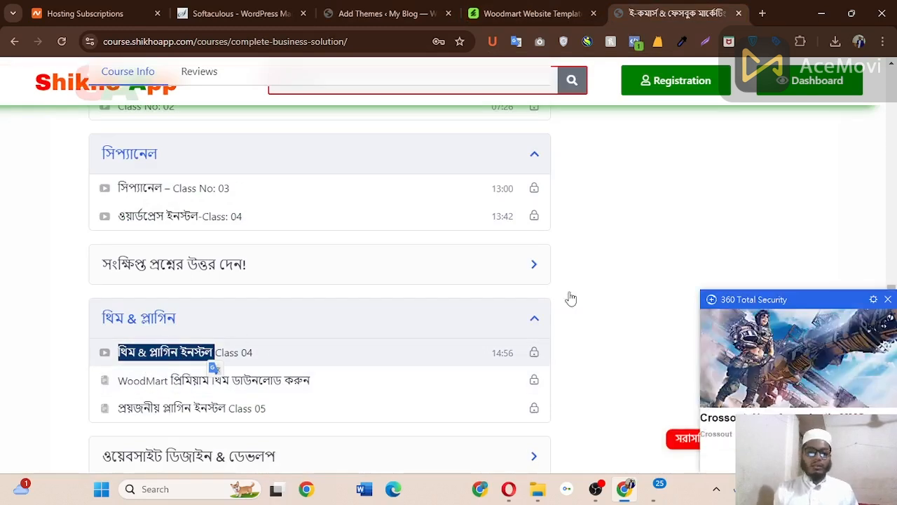
pyautogui.click(889, 300)
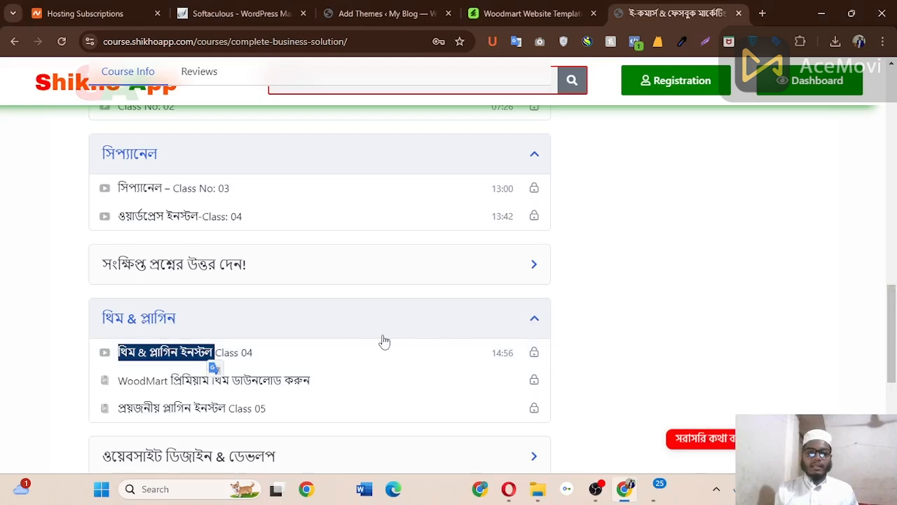
pyautogui.click(135, 365)
pyautogui.moveTo(119, 354); pyautogui.dragTo(212, 354)
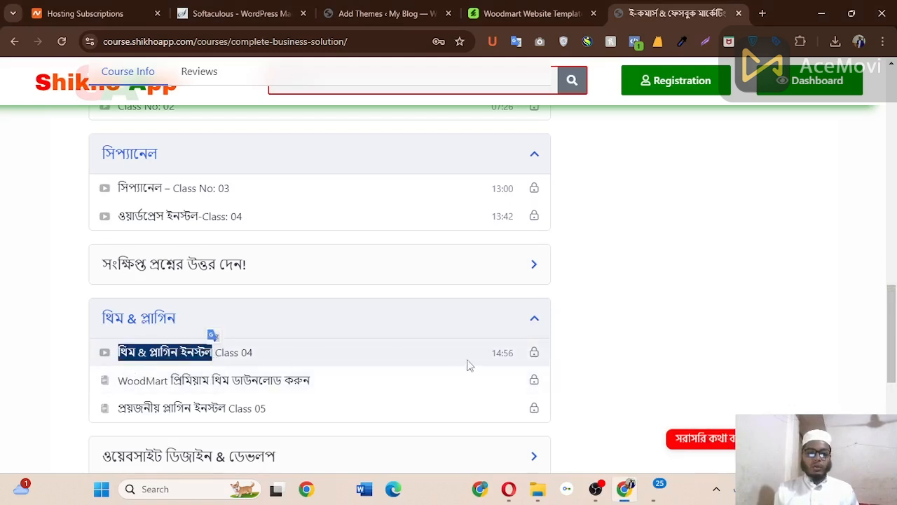
pyautogui.moveTo(490, 354); pyautogui.dragTo(510, 355)
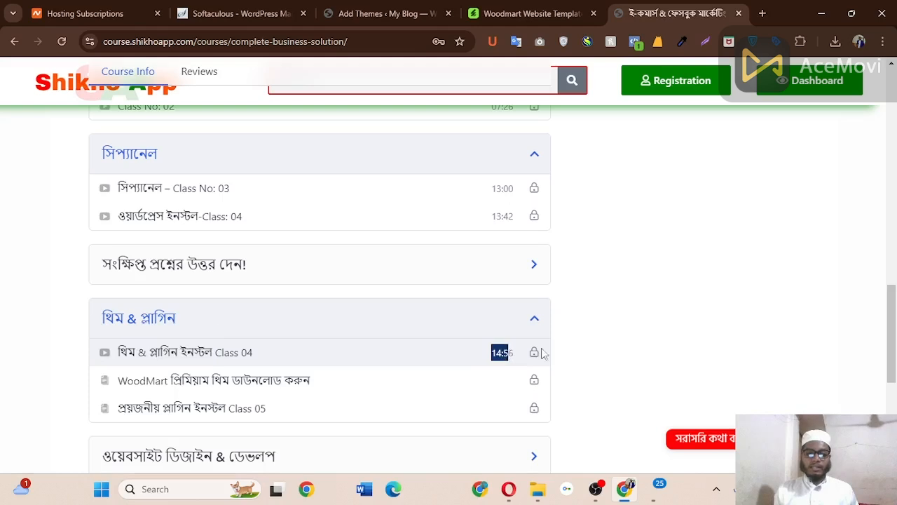
# Return to the ThemeForest woodmart results and examine the listed themes, their prices, ratings and related searches
pyautogui.click(504, 20)
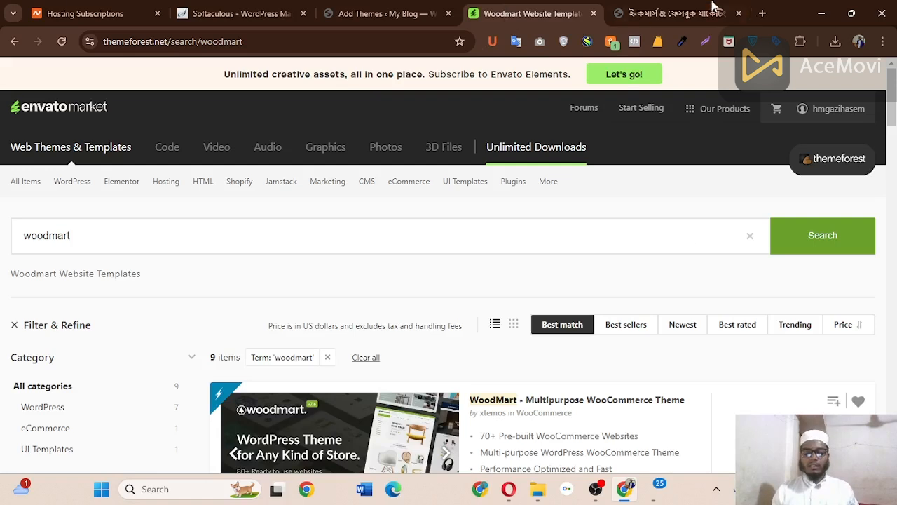
pyautogui.moveTo(892, 102); pyautogui.dragTo(894, 137)
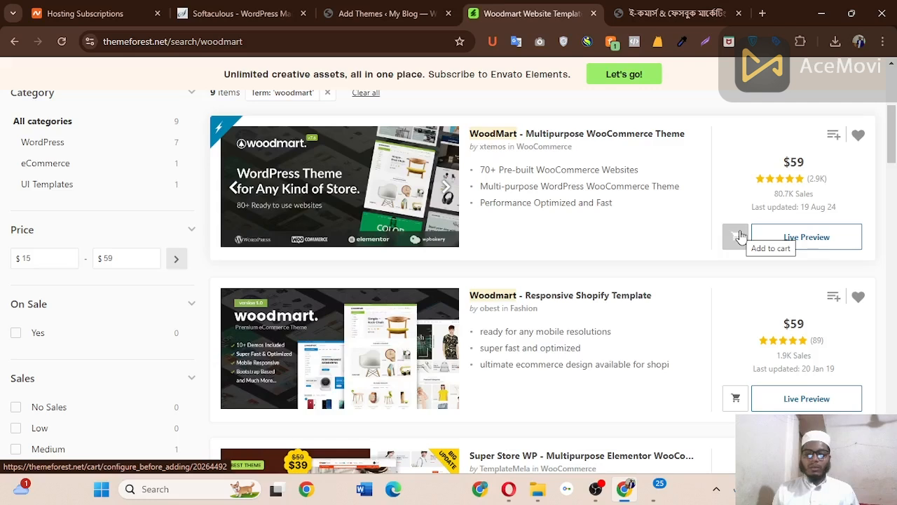
pyautogui.moveTo(892, 143)
pyautogui.mouseDown()
pyautogui.moveTo(892, 131)
pyautogui.moveTo(892, 138)
pyautogui.mouseUp()
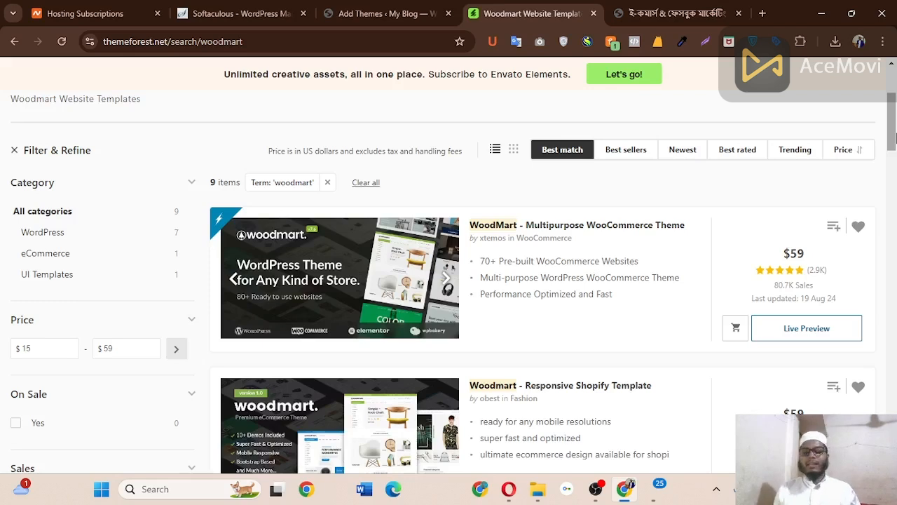
pyautogui.moveTo(893, 122); pyautogui.dragTo(893, 282)
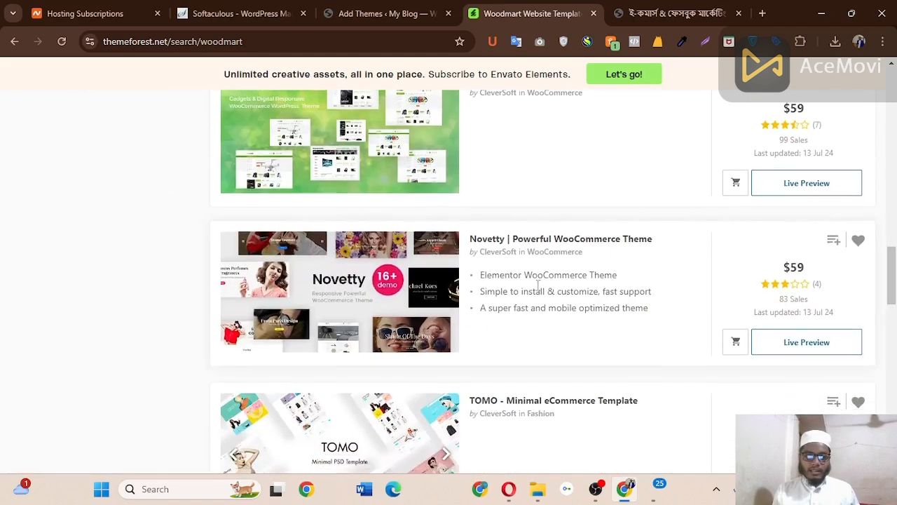
pyautogui.scroll(-3, 544, 339)
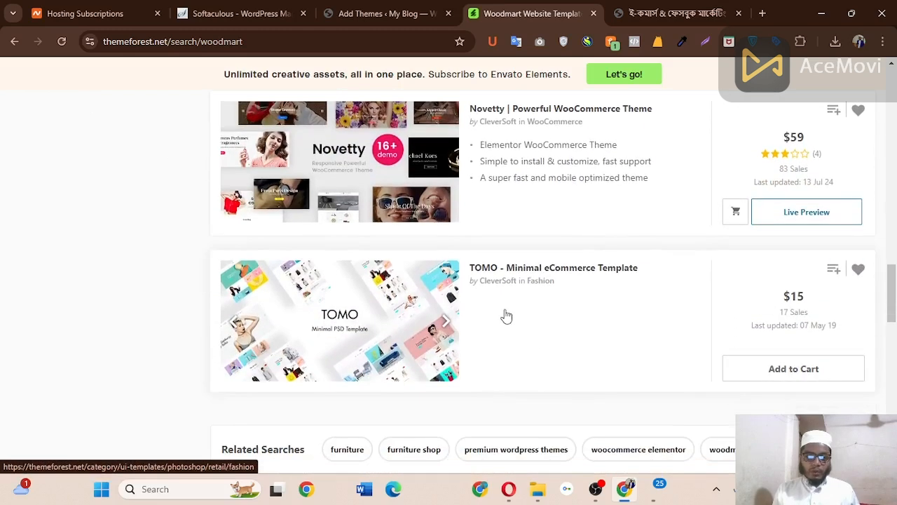
pyautogui.scroll(-1, 590, 323)
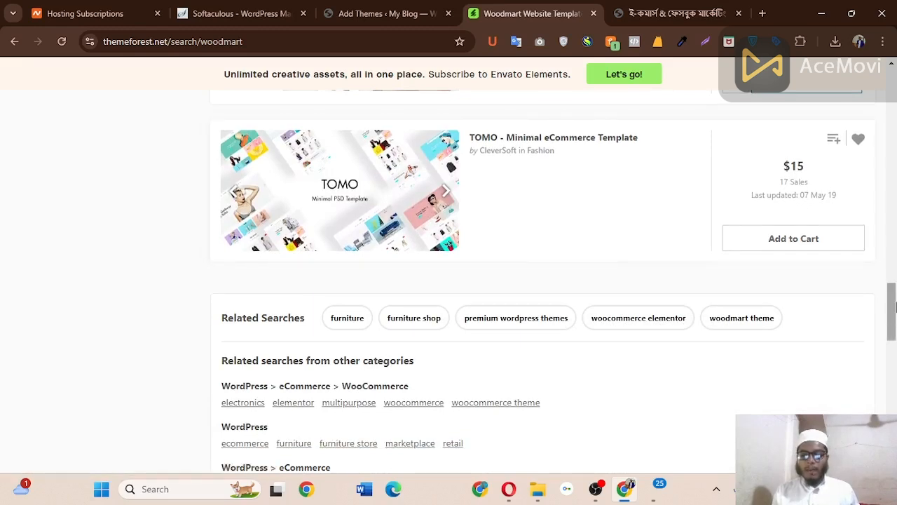
pyautogui.moveTo(892, 305); pyautogui.dragTo(892, 265)
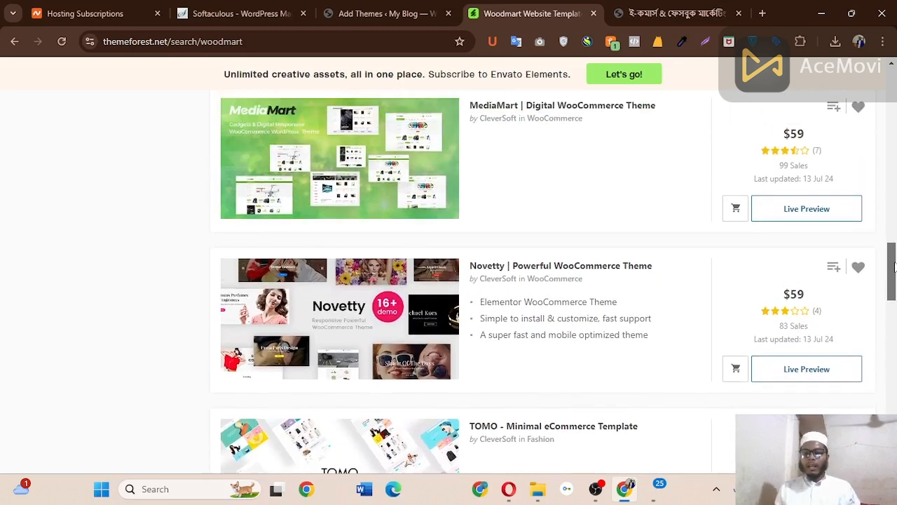
pyautogui.moveTo(894, 265); pyautogui.dragTo(893, 262)
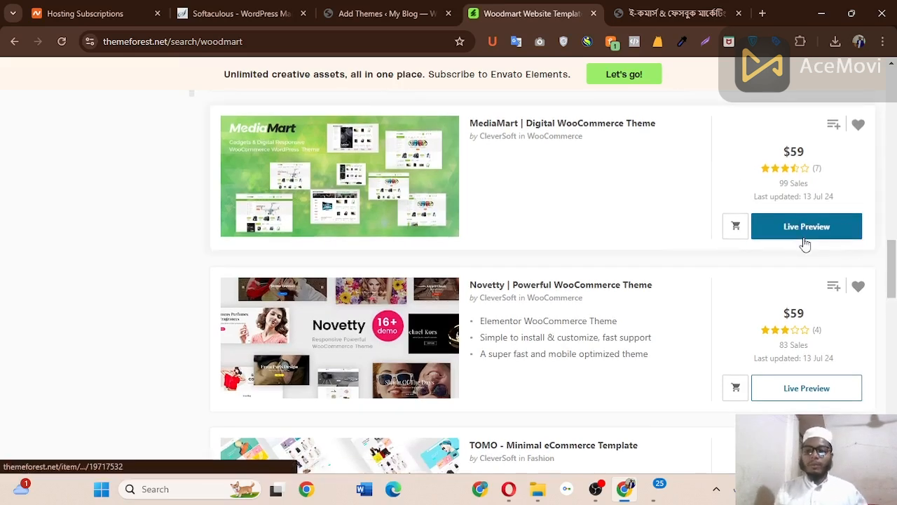
pyautogui.moveTo(894, 263); pyautogui.dragTo(895, 83)
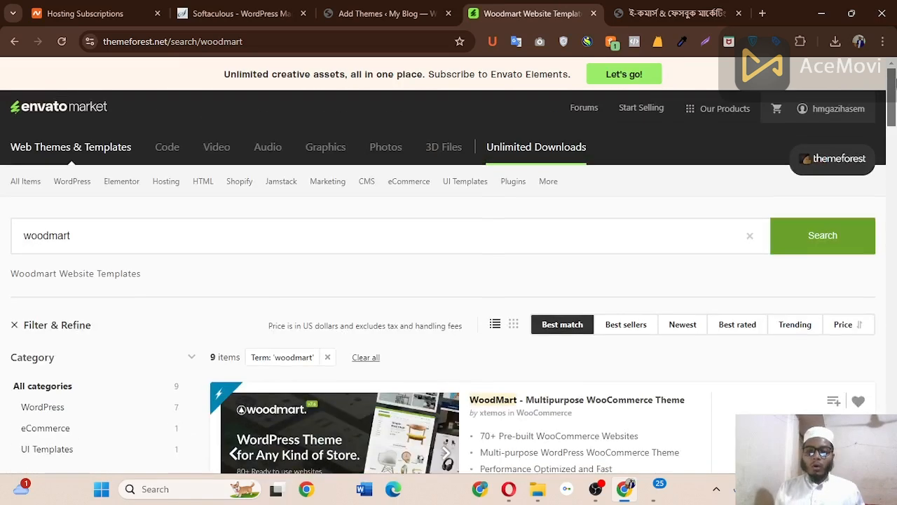
pyautogui.scroll(-2, 891, 82)
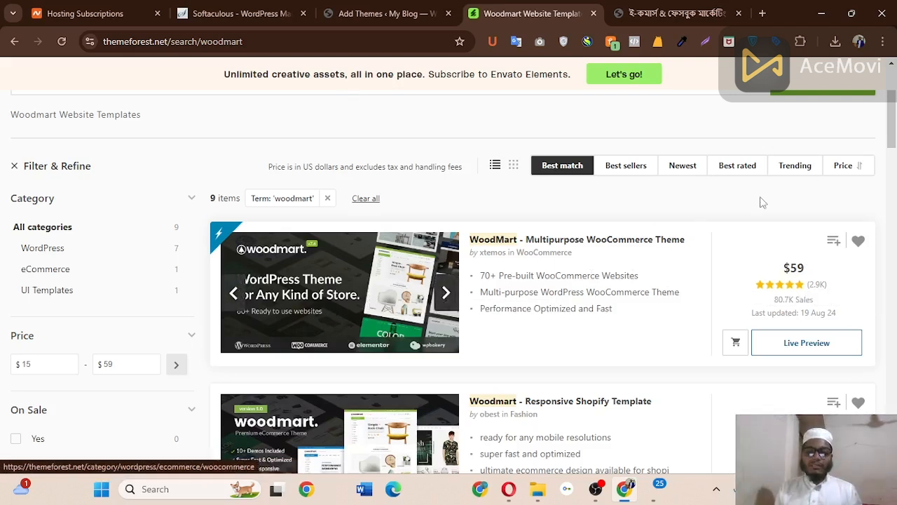
# Open the ThemeForest account's downloads page and review the purchased WoodMart - Multipurpose WooCommerce Theme entry
pyautogui.moveTo(892, 142); pyautogui.dragTo(893, 101)
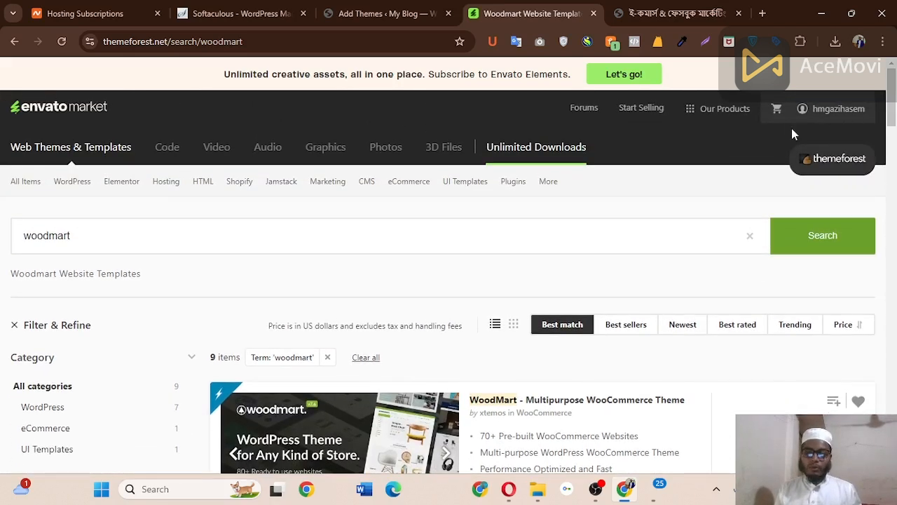
pyautogui.moveTo(804, 116)
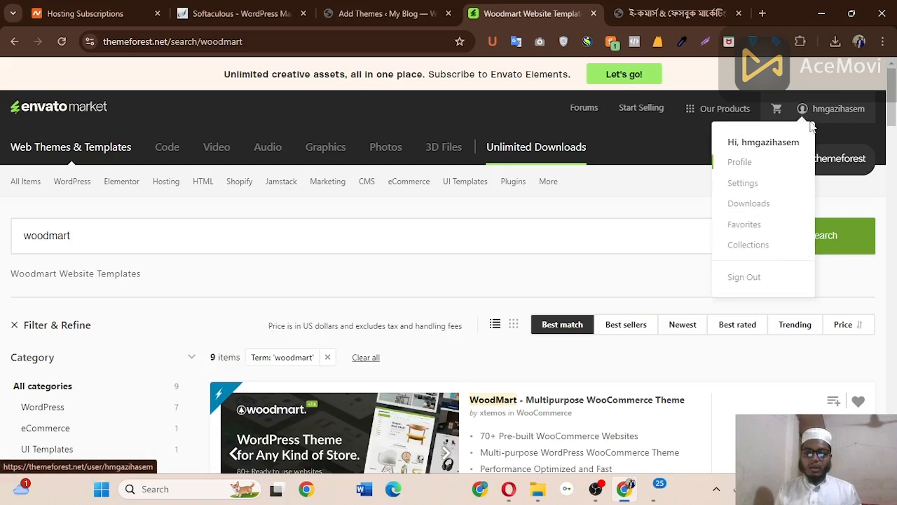
pyautogui.click(748, 209)
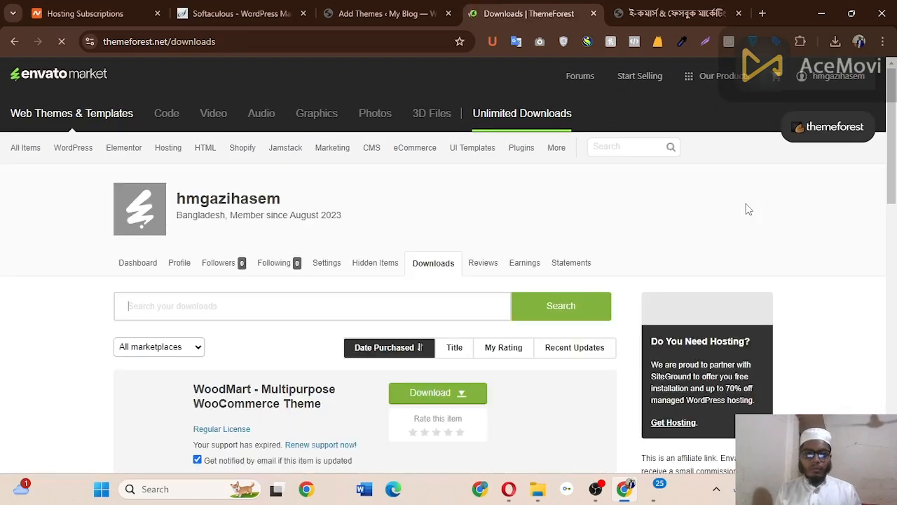
pyautogui.scroll(-2, 875, 170)
pyautogui.scroll(-1, 870, 176)
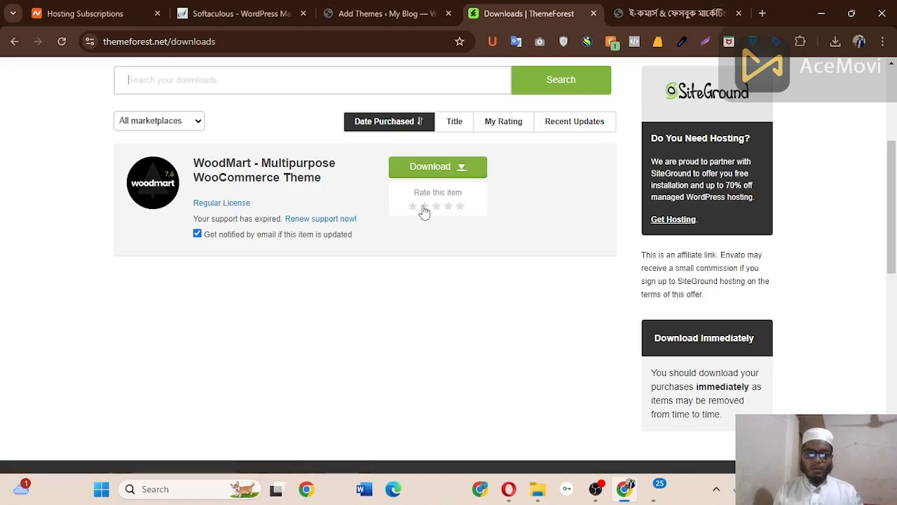
pyautogui.scroll(2, 896, 193)
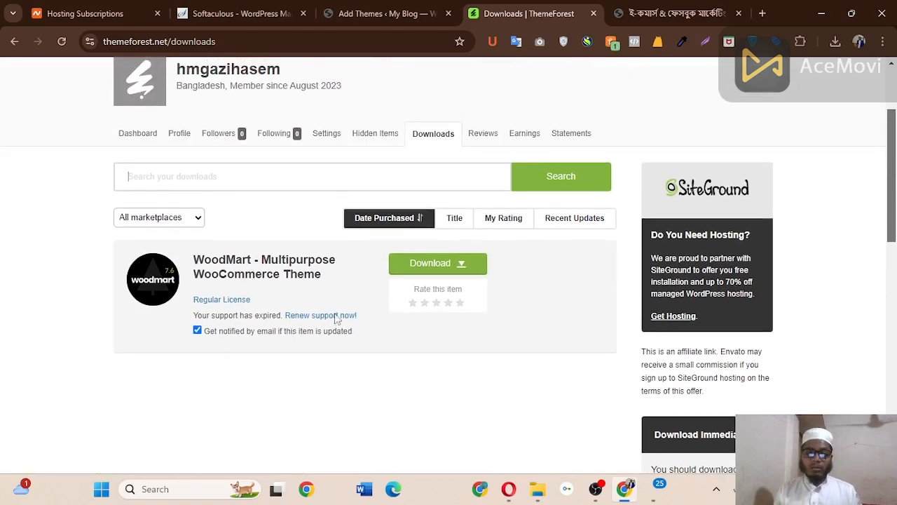
pyautogui.scroll(-1, 894, 218)
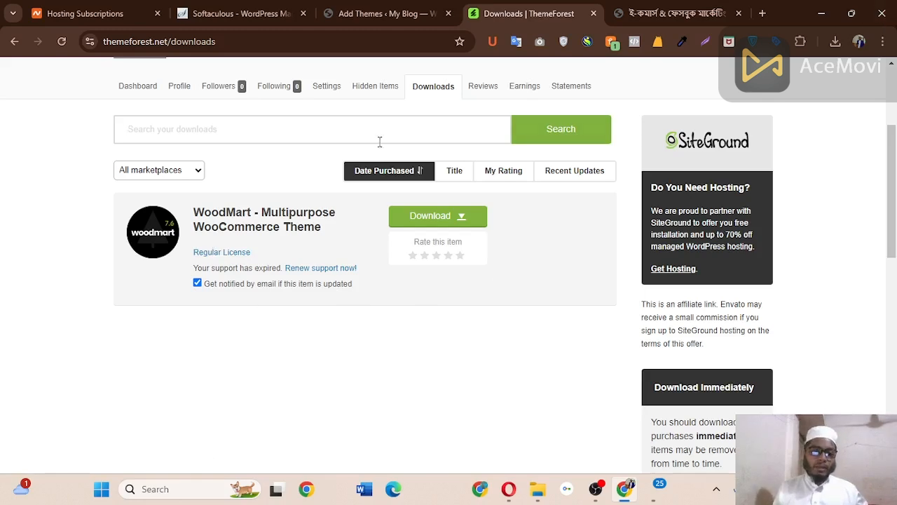
pyautogui.moveTo(160, 233)
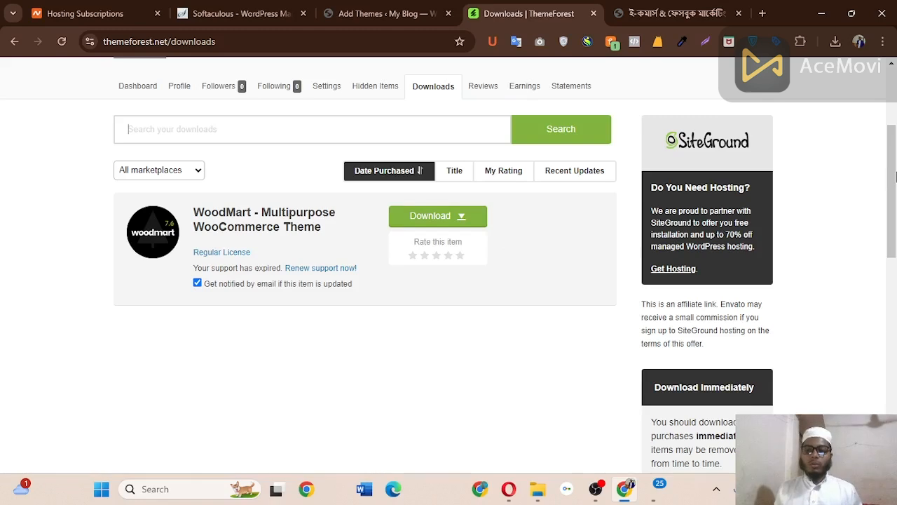
pyautogui.scroll(3, 879, 183)
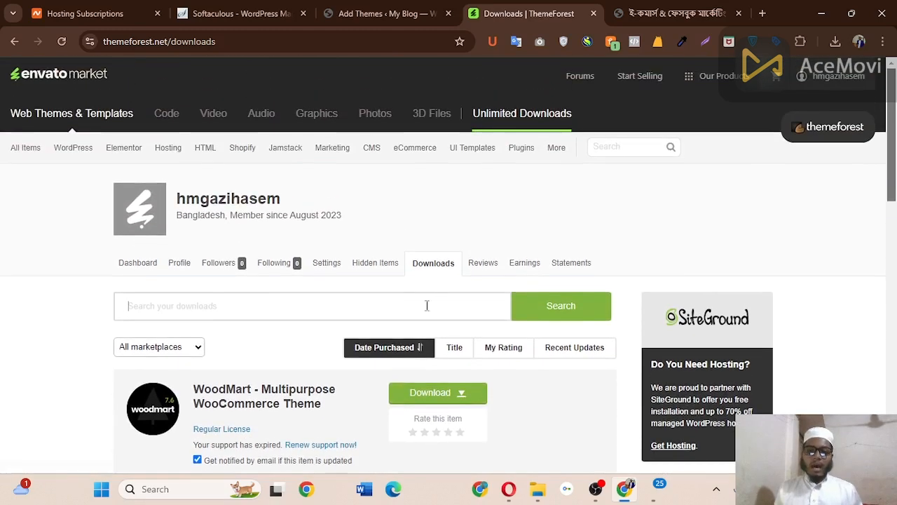
# Download the purchased WoodMart theme as the installable WordPress file only
pyautogui.click(453, 394)
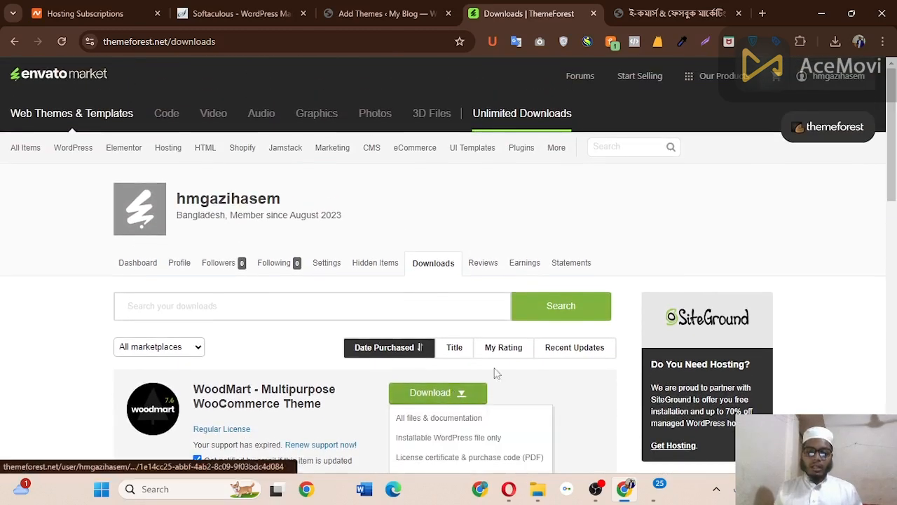
pyautogui.scroll(-1, 561, 316)
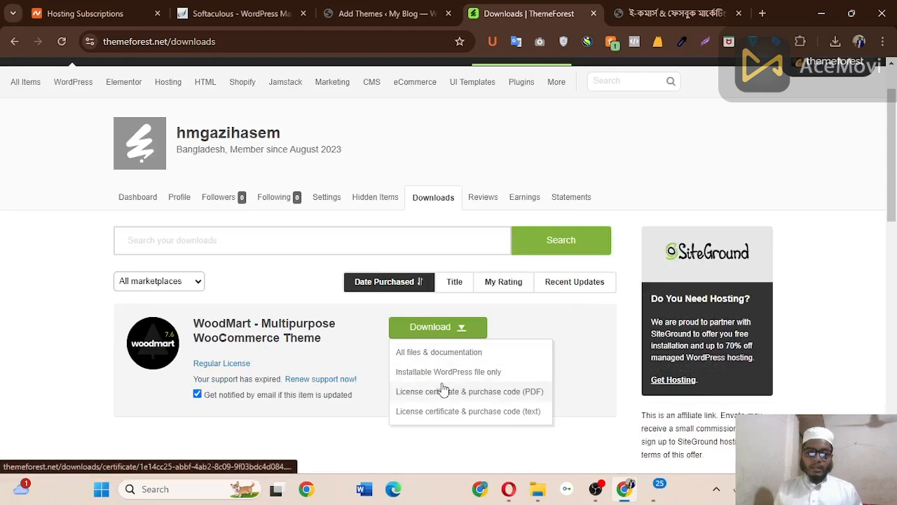
pyautogui.click(470, 374)
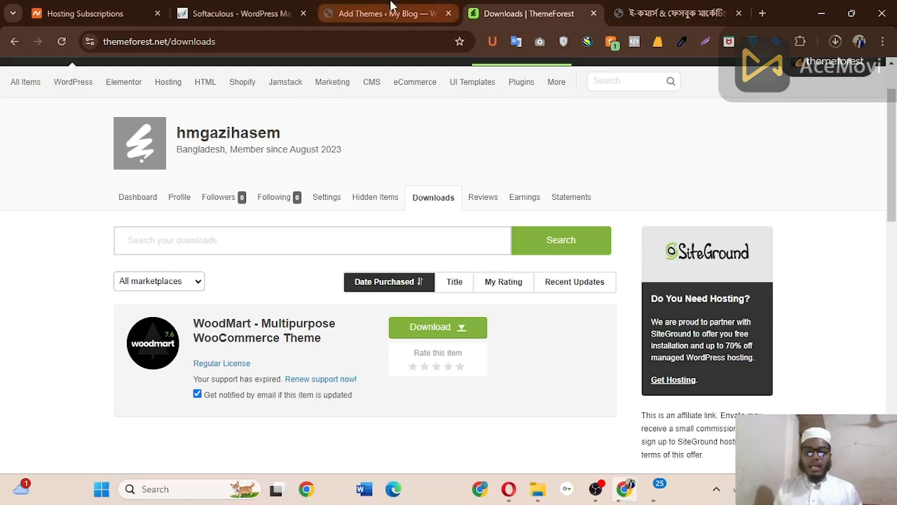
# Try to install the WoodMart theme on the WordPress site by uploading themeforest-uCaEfa1M-woodmart-woocommerce-wordpress-theme-wordpress-theme.zip from Downloads
pyautogui.click(391, 10)
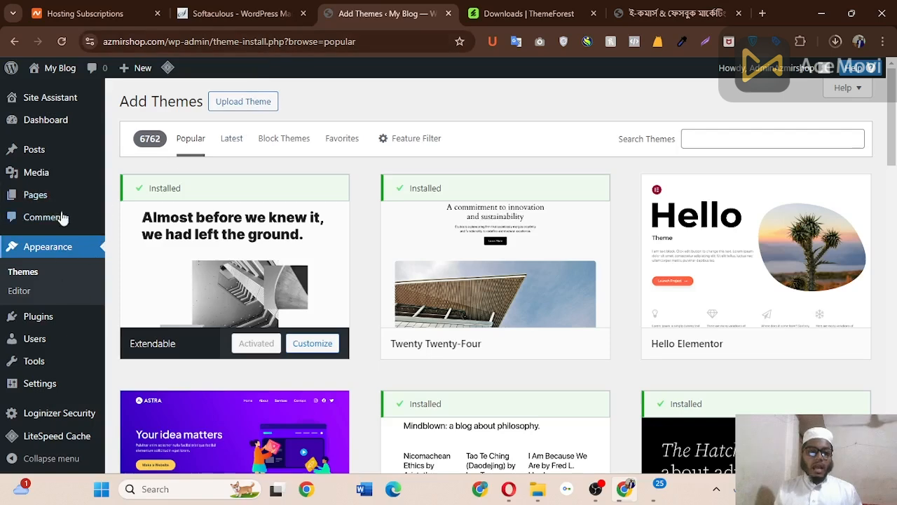
pyautogui.click(62, 41)
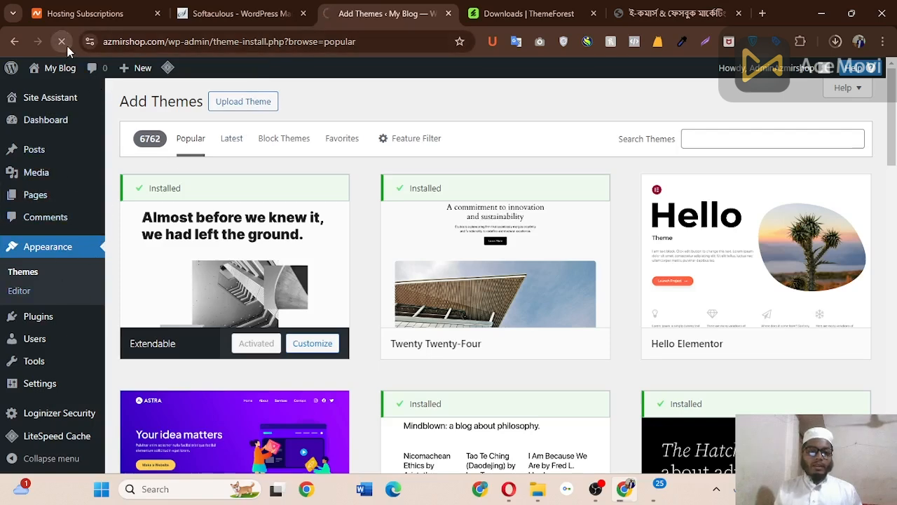
pyautogui.moveTo(36, 338)
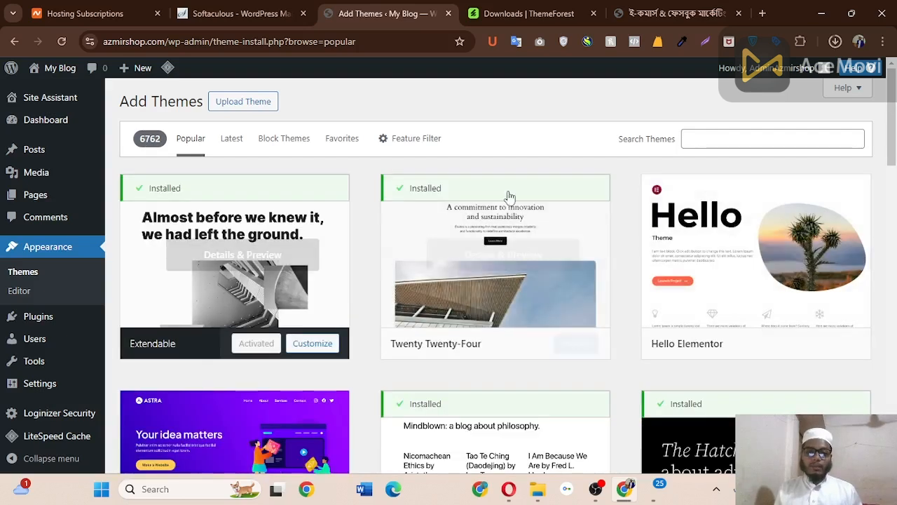
pyautogui.click(249, 102)
pyautogui.click(418, 220)
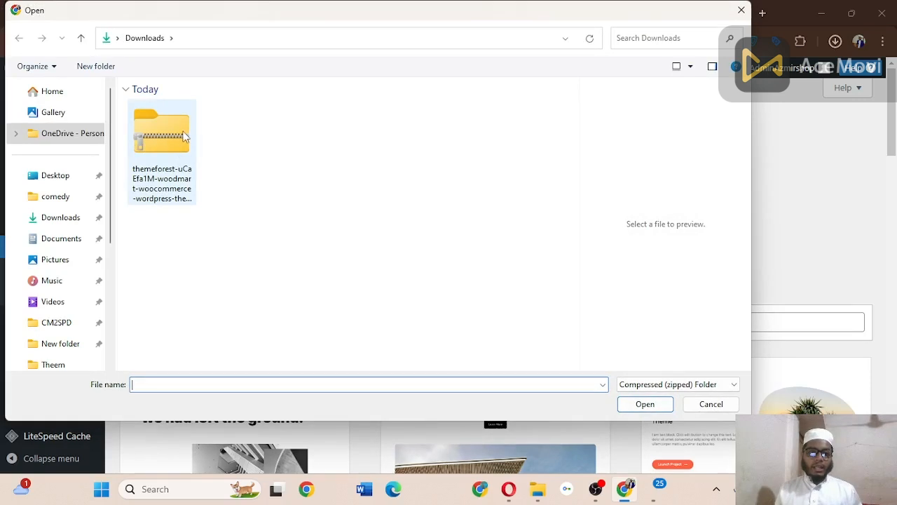
pyautogui.click(184, 135)
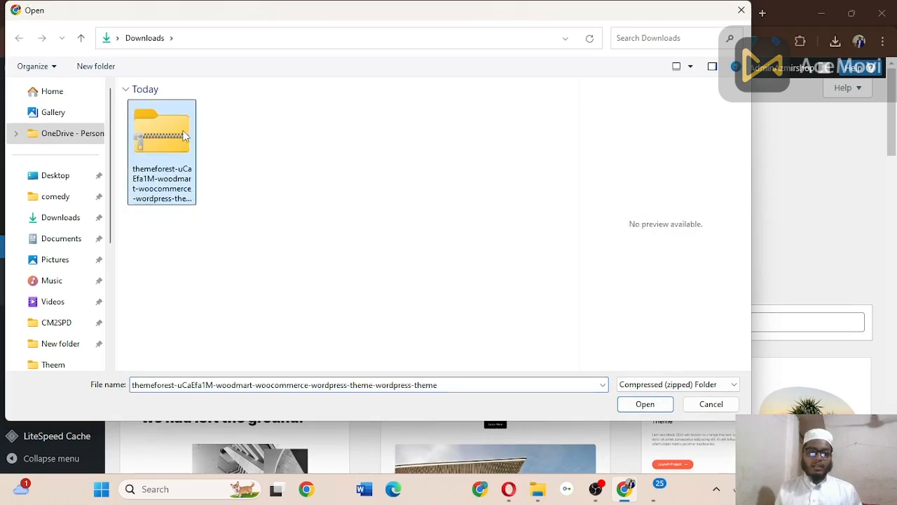
pyautogui.click(644, 407)
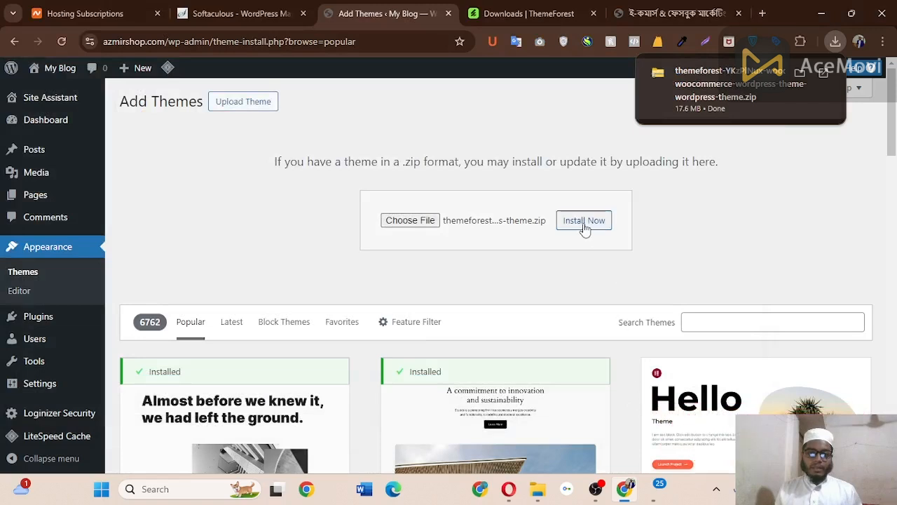
pyautogui.click(585, 220)
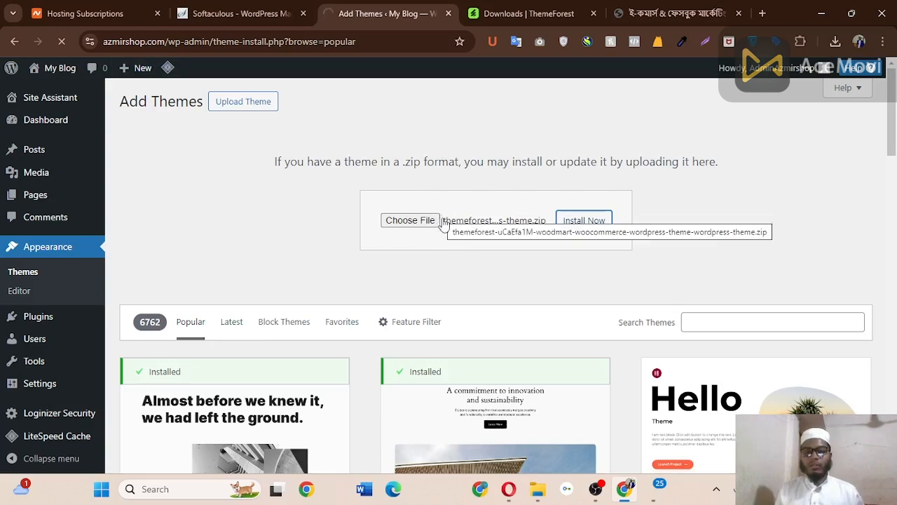
pyautogui.moveTo(895, 132); pyautogui.dragTo(895, 143)
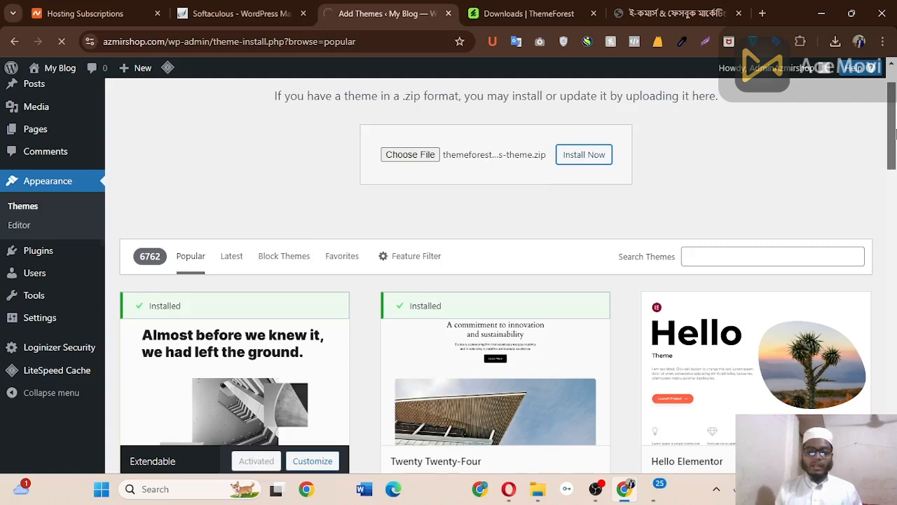
pyautogui.scroll(1, 895, 130)
pyautogui.moveTo(896, 130); pyautogui.dragTo(894, 124)
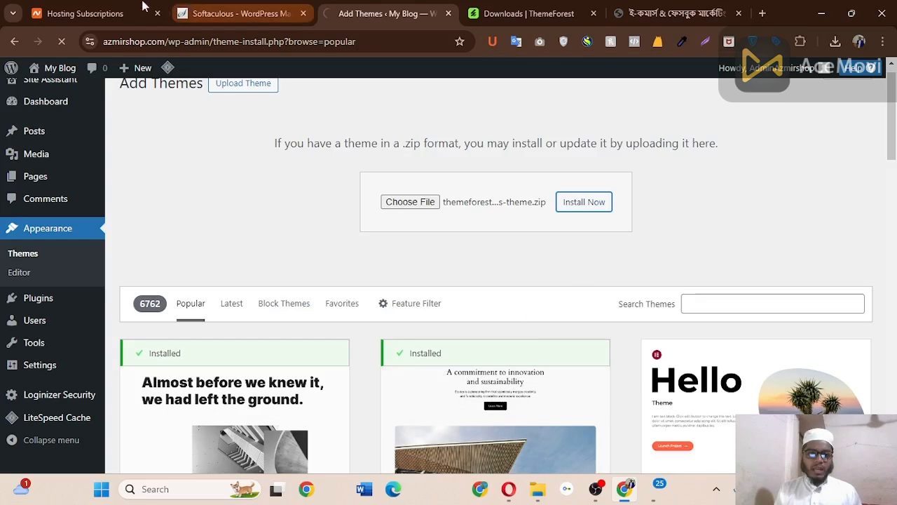
# Go back from Softaculous to the cPanel tools and open File Manager in the Files section
pyautogui.click(210, 9)
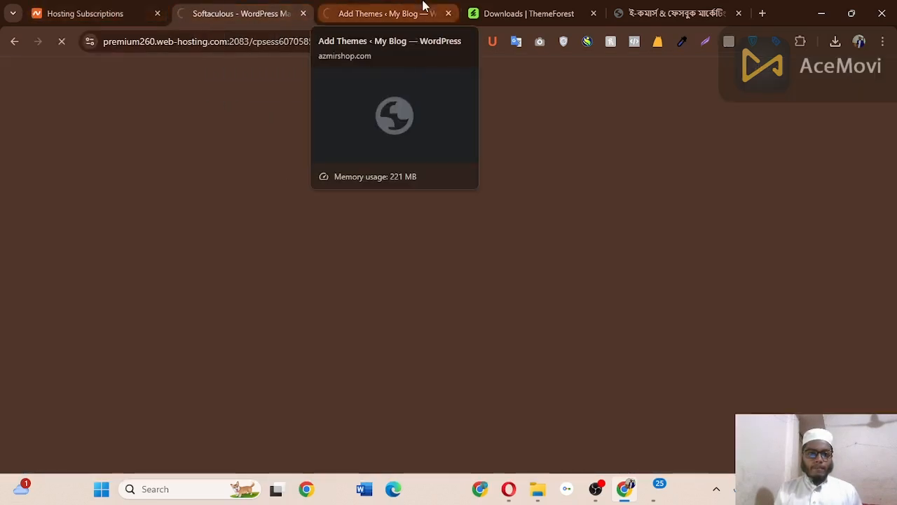
pyautogui.click(380, 8)
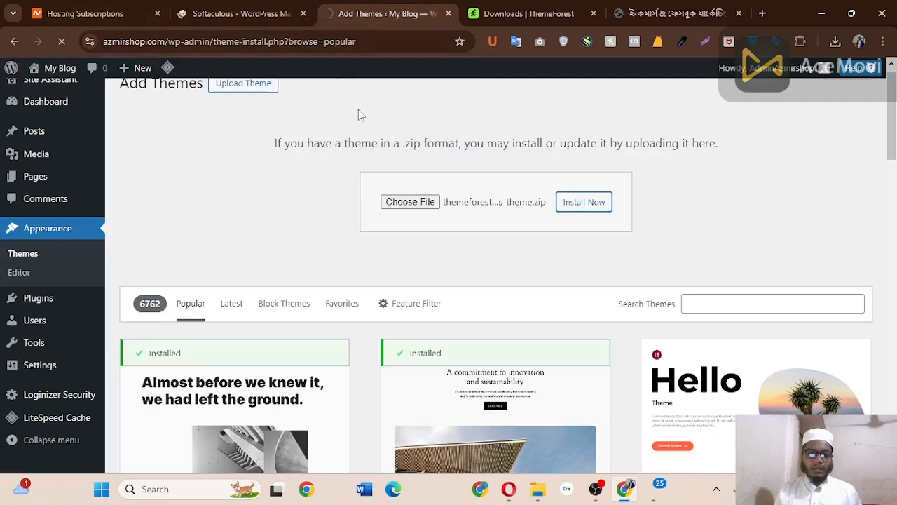
pyautogui.click(263, 8)
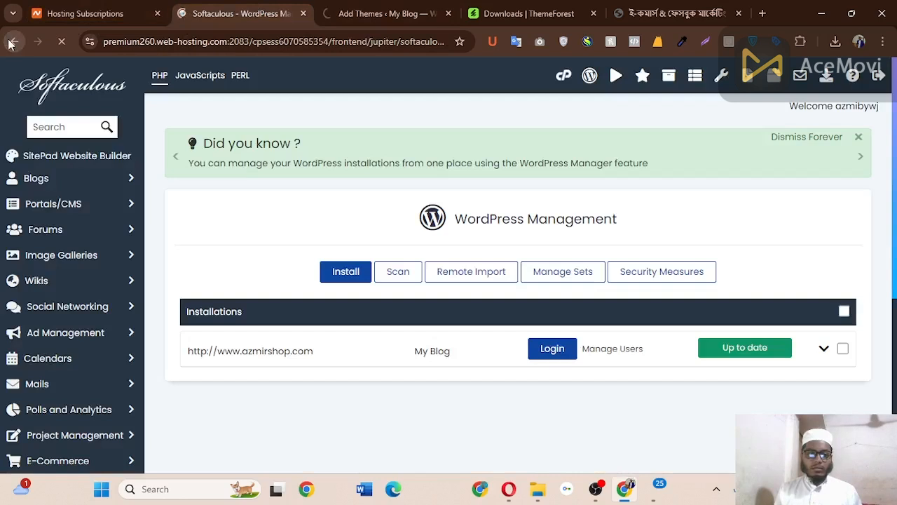
pyautogui.click(10, 44)
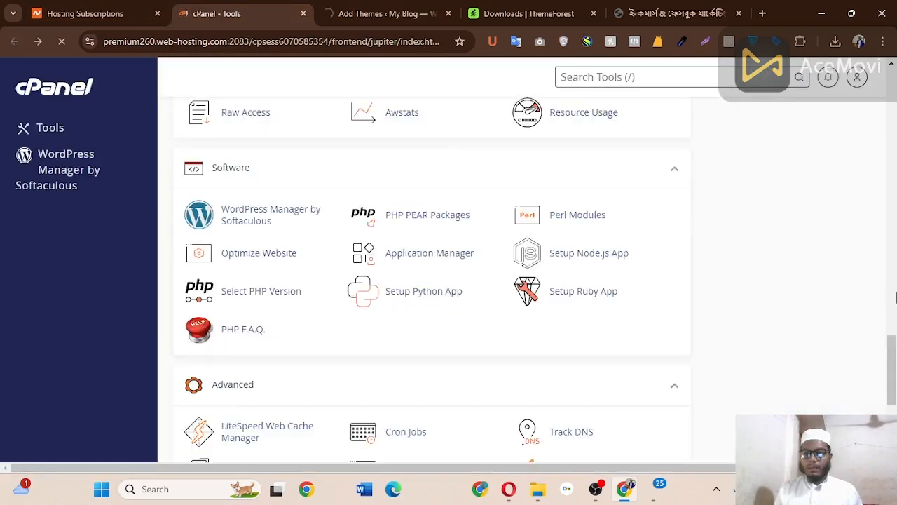
pyautogui.moveTo(892, 337); pyautogui.dragTo(893, 376)
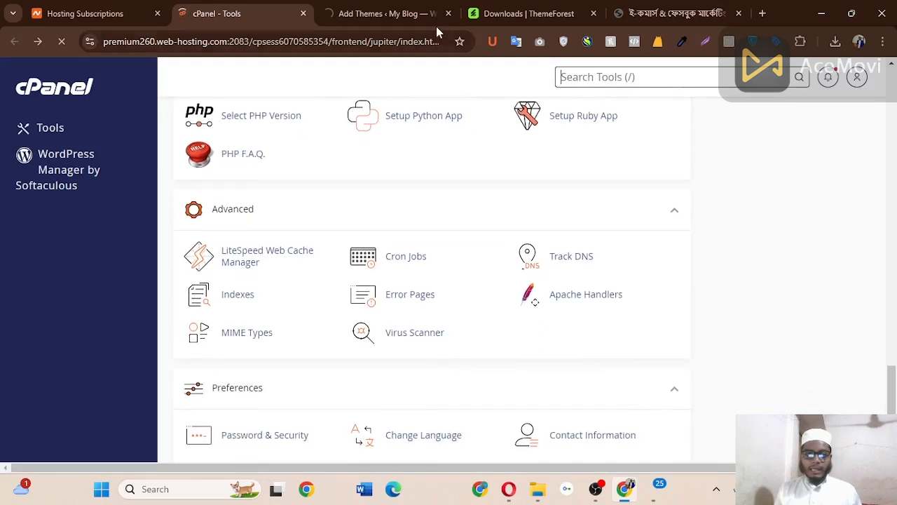
pyautogui.click(411, 10)
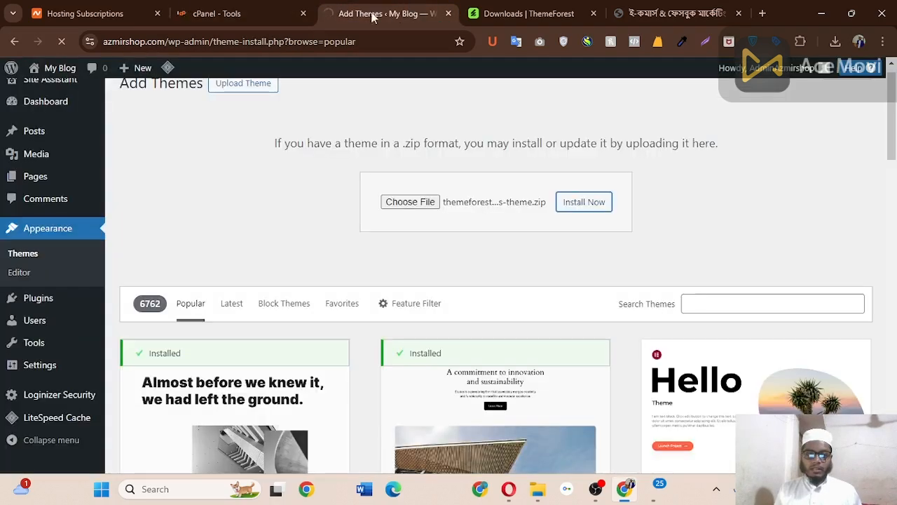
pyautogui.click(246, 11)
pyautogui.moveTo(894, 364); pyautogui.dragTo(894, 151)
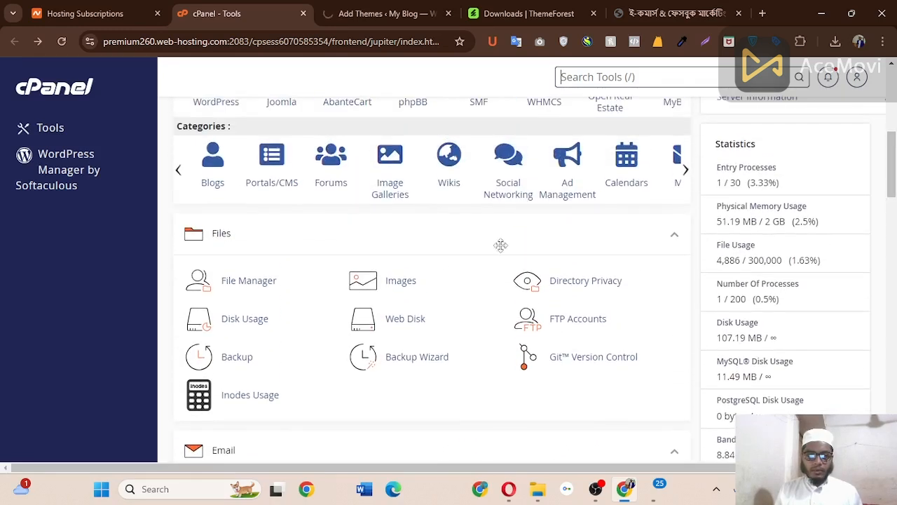
pyautogui.click(251, 280)
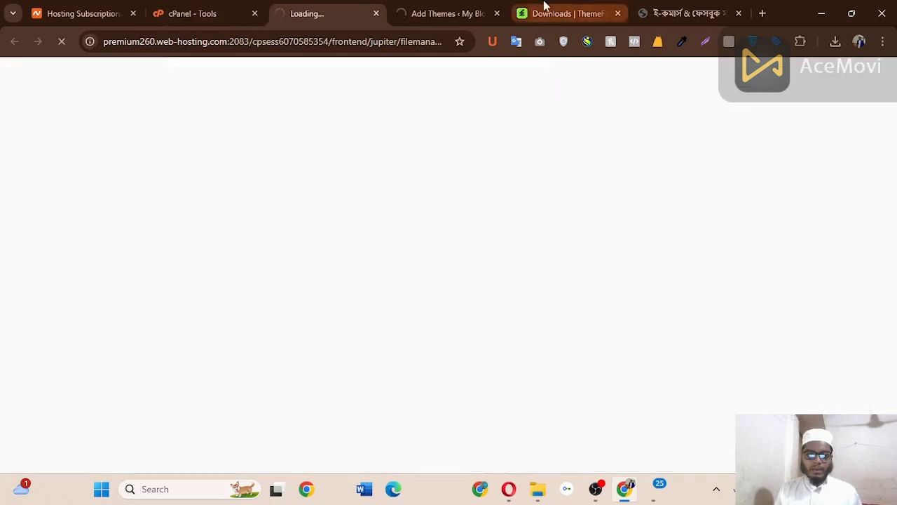
# Abandon the pending theme upload by reloading the WordPress Add Themes page, and open the list of installed themes
pyautogui.click(430, 6)
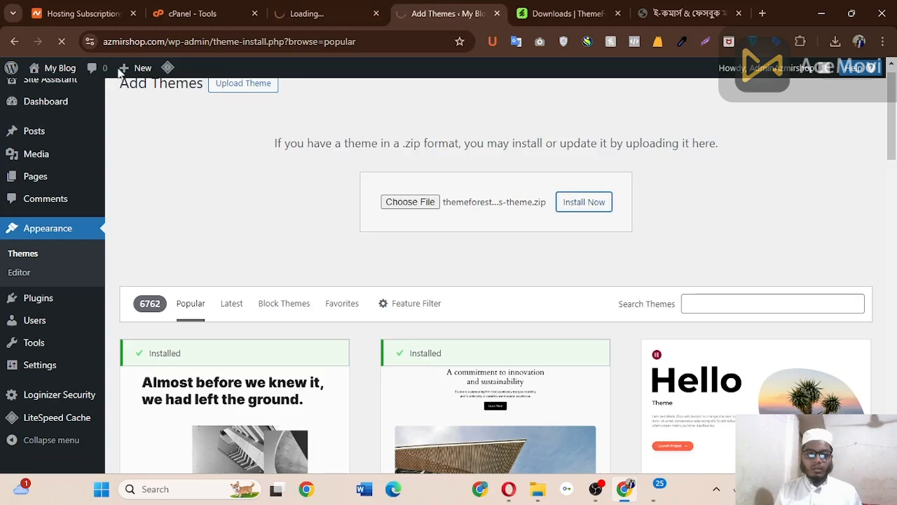
pyautogui.click(63, 42)
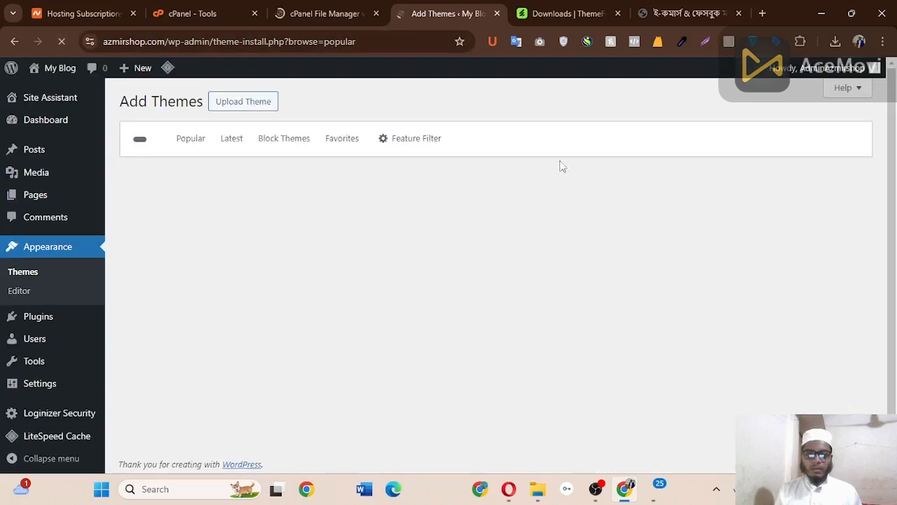
pyautogui.click(28, 267)
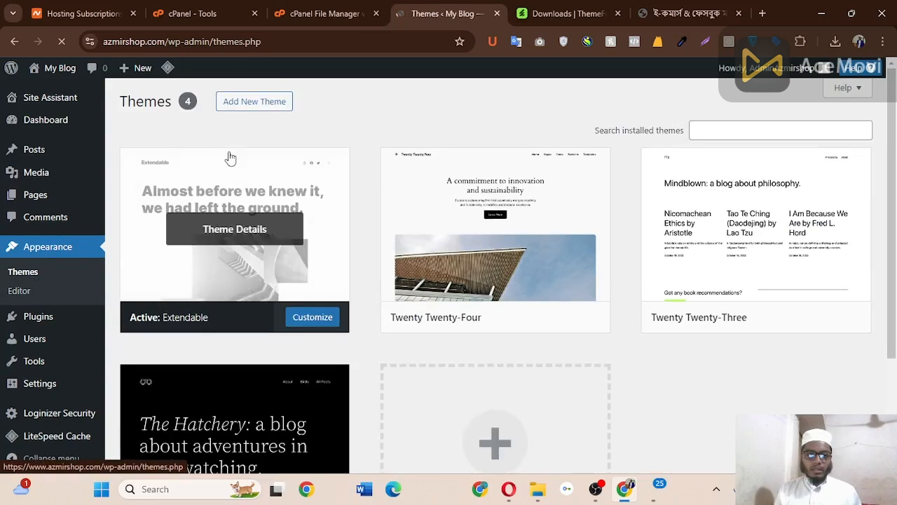
# Open public_html/wp-content in cPanel File Manager and look inside its plugins folder before returning to wp-content
pyautogui.click(324, 17)
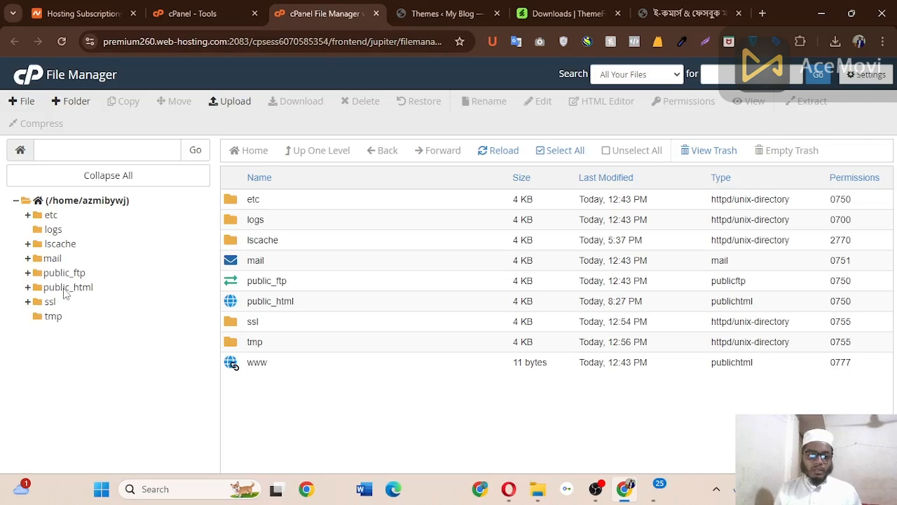
pyautogui.click(67, 289)
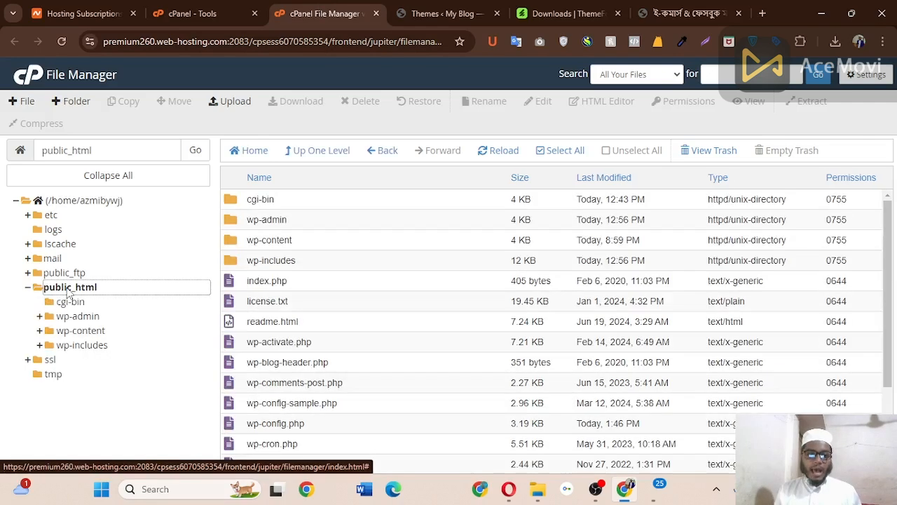
pyautogui.doubleClick(236, 241)
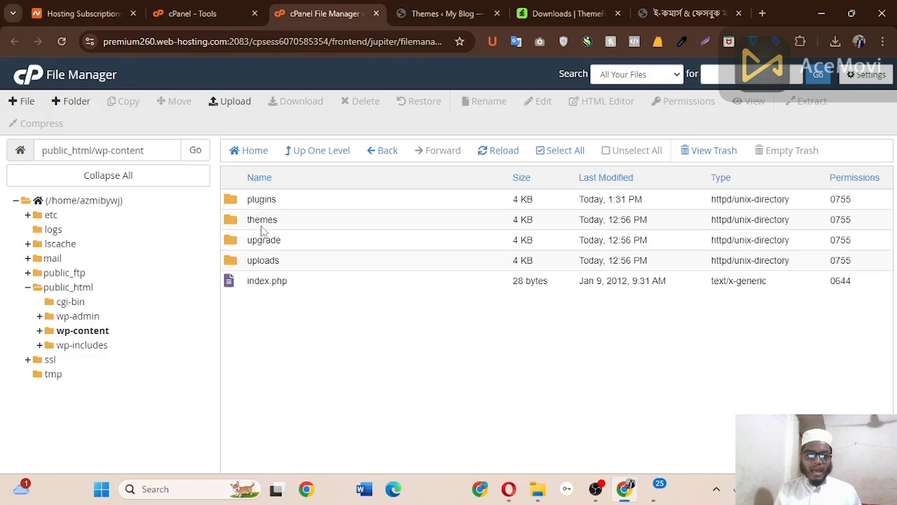
pyautogui.doubleClick(236, 203)
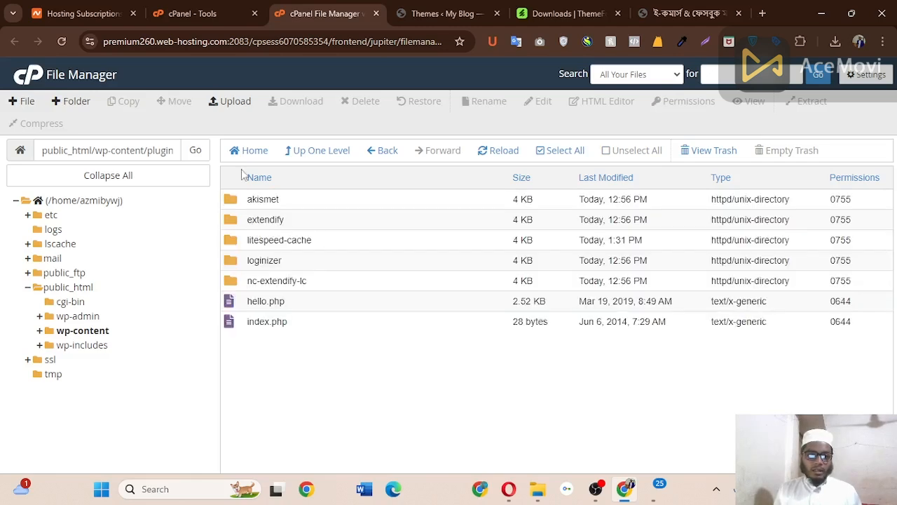
pyautogui.click(380, 152)
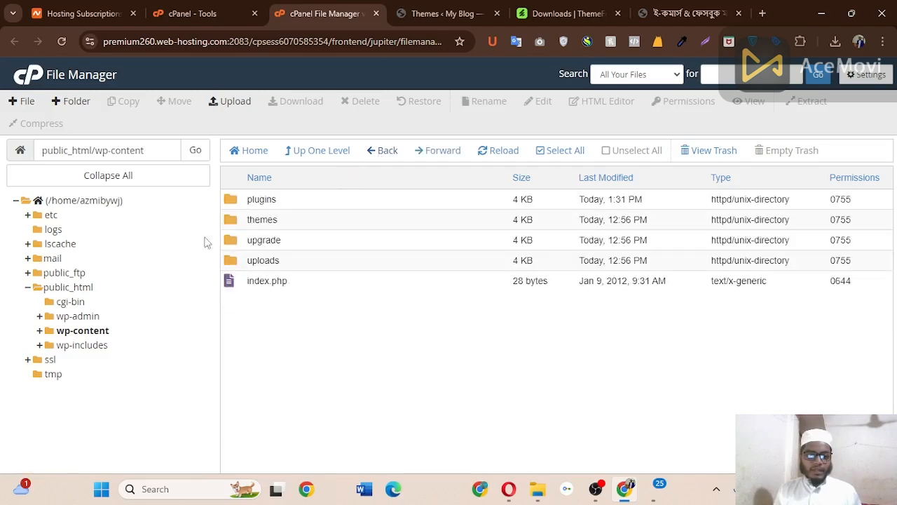
# Open the themes folder inside wp-content and compare its folders with the themes installed on the WordPress site
pyautogui.doubleClick(239, 225)
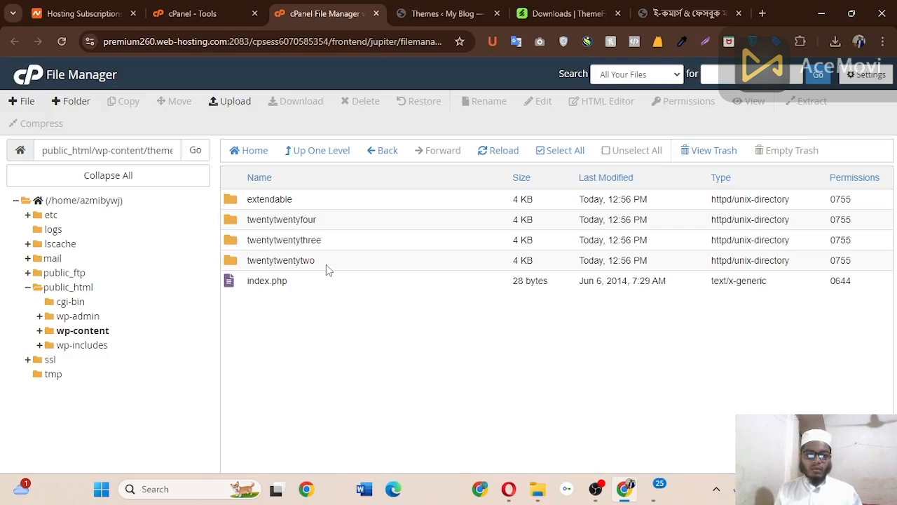
pyautogui.click(430, 5)
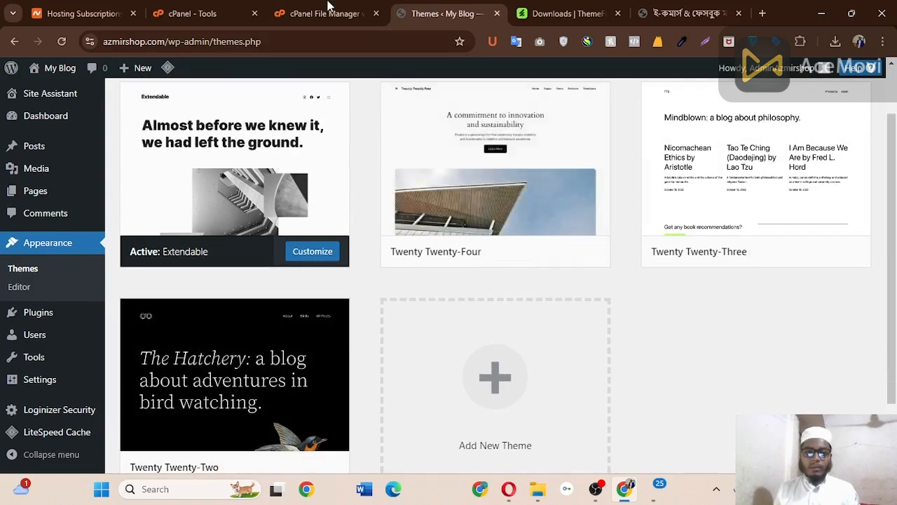
pyautogui.click(330, 6)
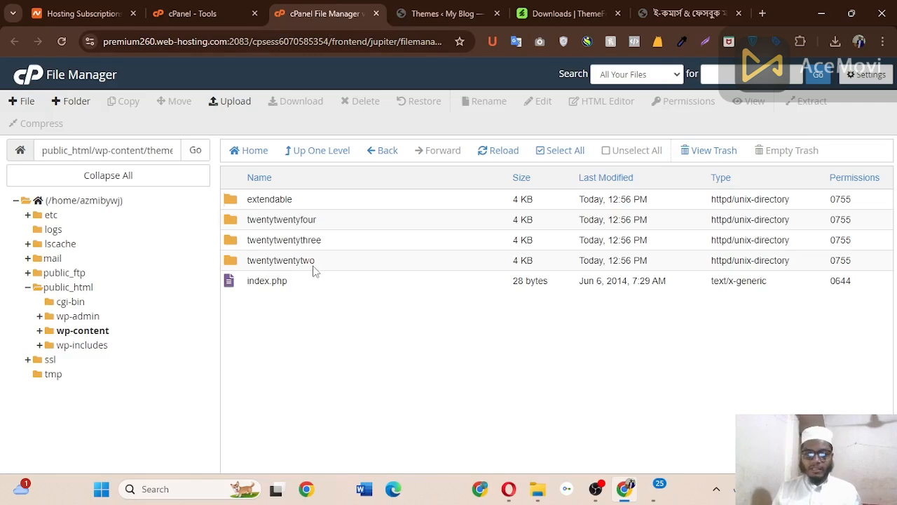
# Upload themeforest-YKzPlNux-woodmart-woocommerce-wordpress-theme-wordpress-theme.zip from Downloads to public_html/wp-content/themes
pyautogui.click(234, 103)
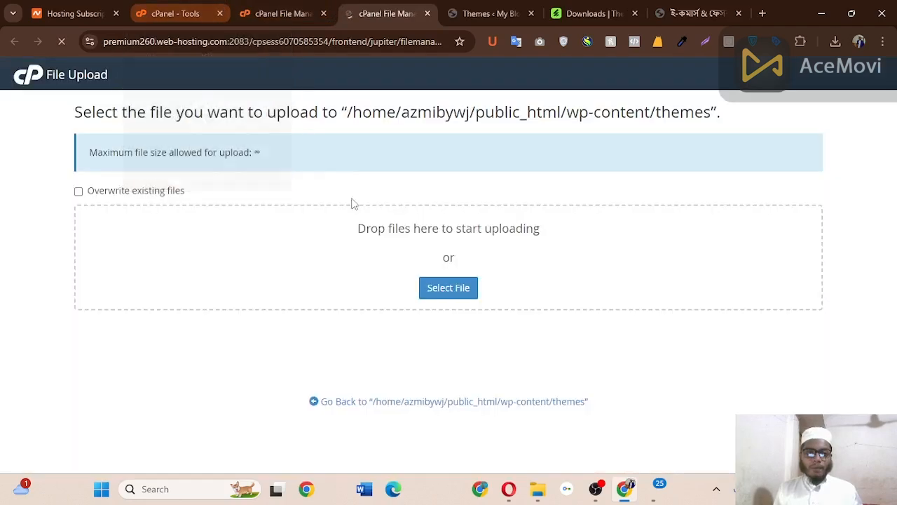
pyautogui.click(451, 297)
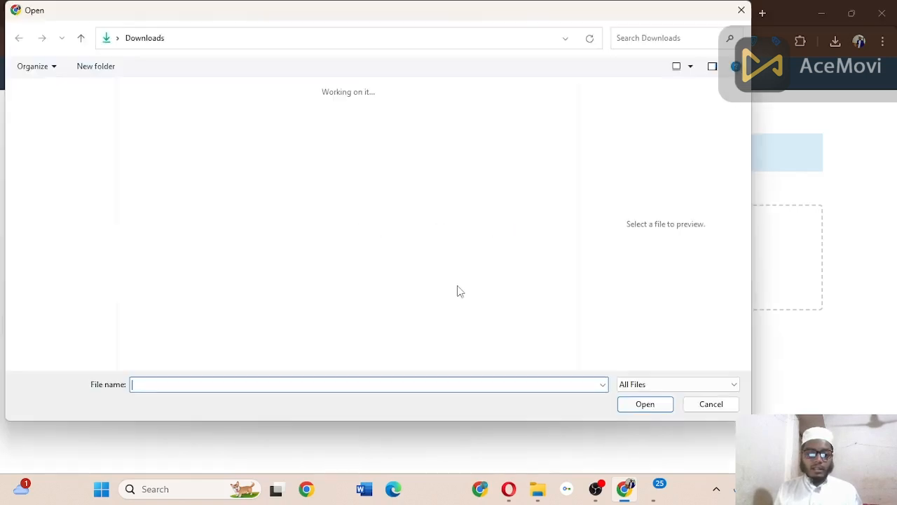
pyautogui.click(167, 142)
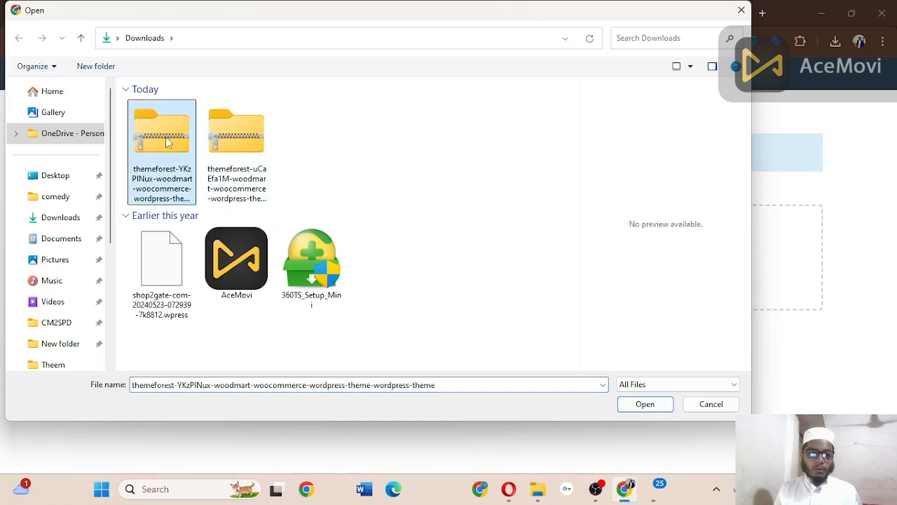
pyautogui.click(644, 405)
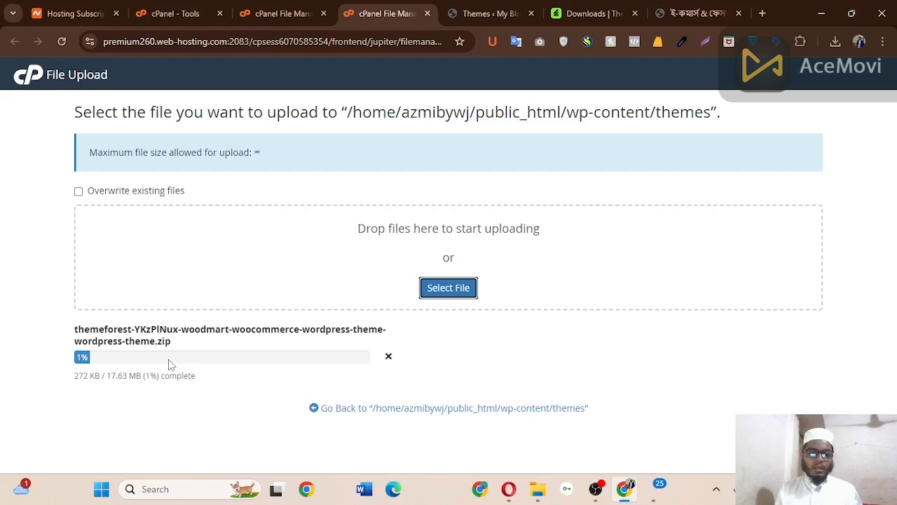
# Delete the Twenty Twenty-Three theme from the installed themes in WordPress
pyautogui.click(468, 13)
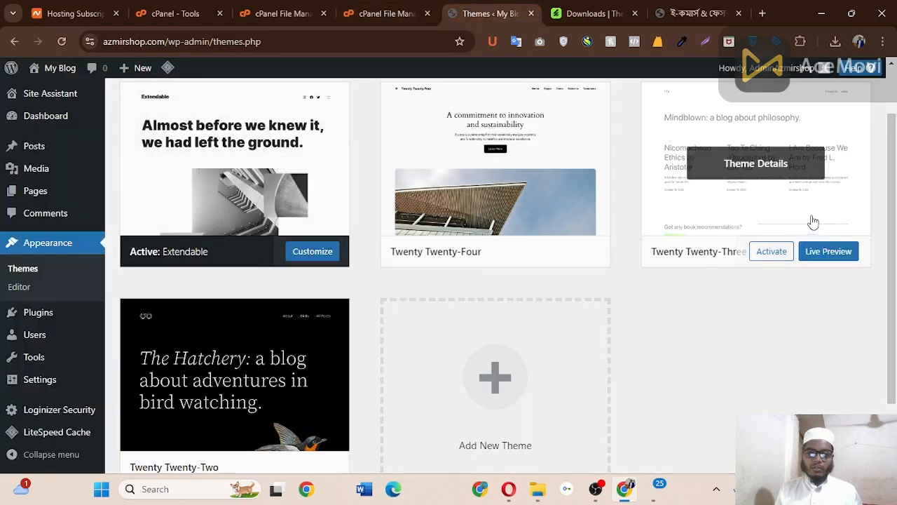
pyautogui.click(663, 219)
pyautogui.scroll(-2, 863, 315)
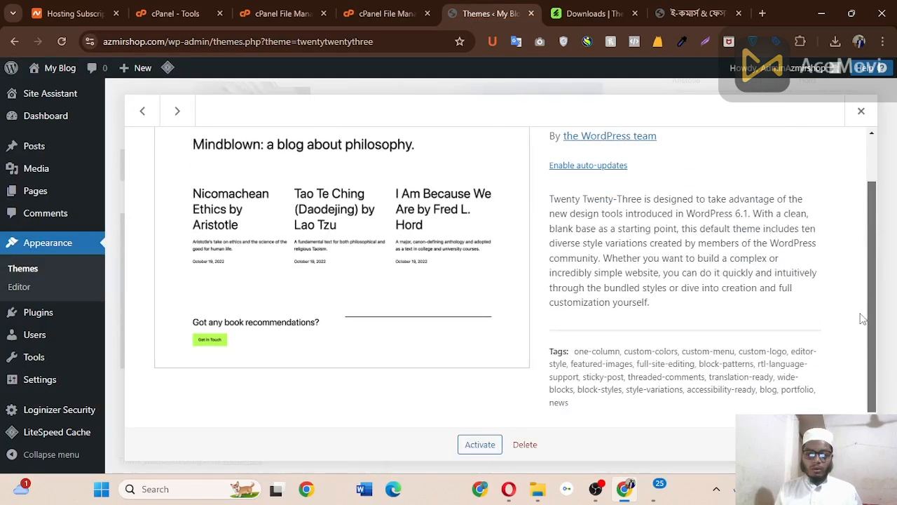
pyautogui.click(535, 449)
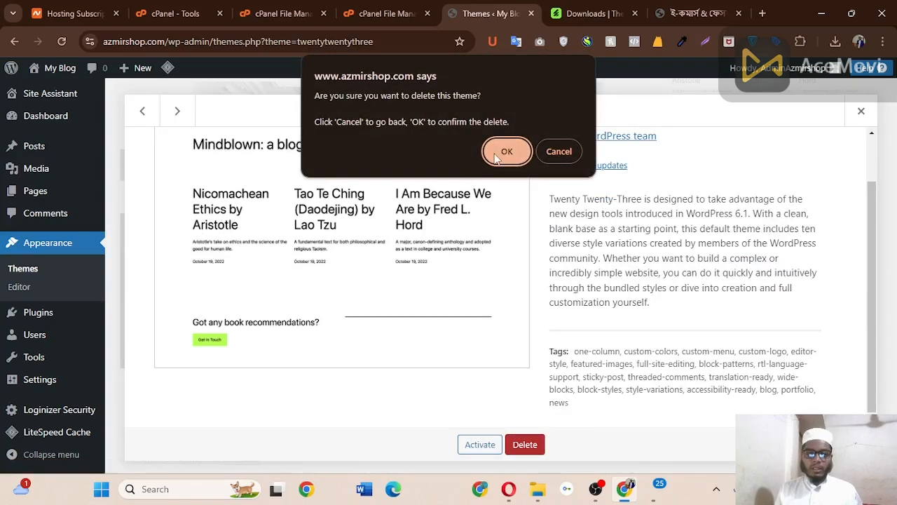
pyautogui.click(497, 157)
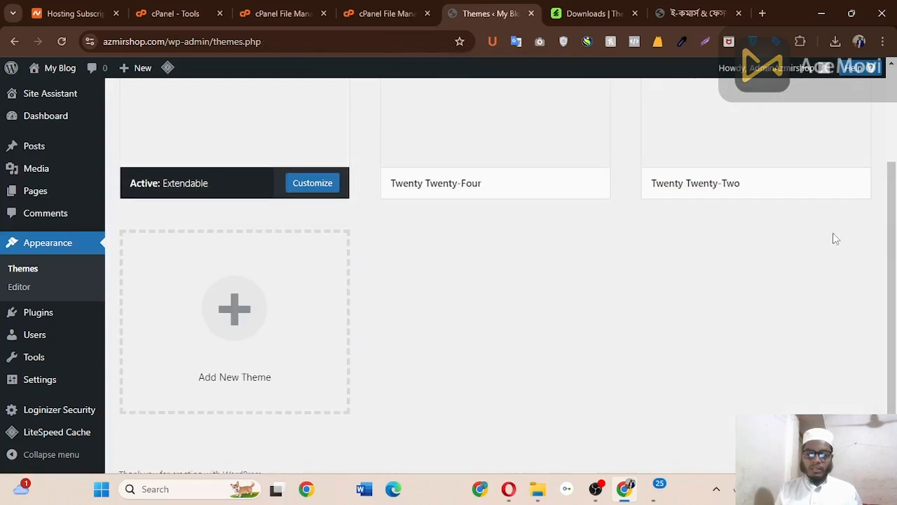
# Delete the Twenty Twenty-Two theme from the installed themes
pyautogui.click(697, 160)
pyautogui.click(525, 445)
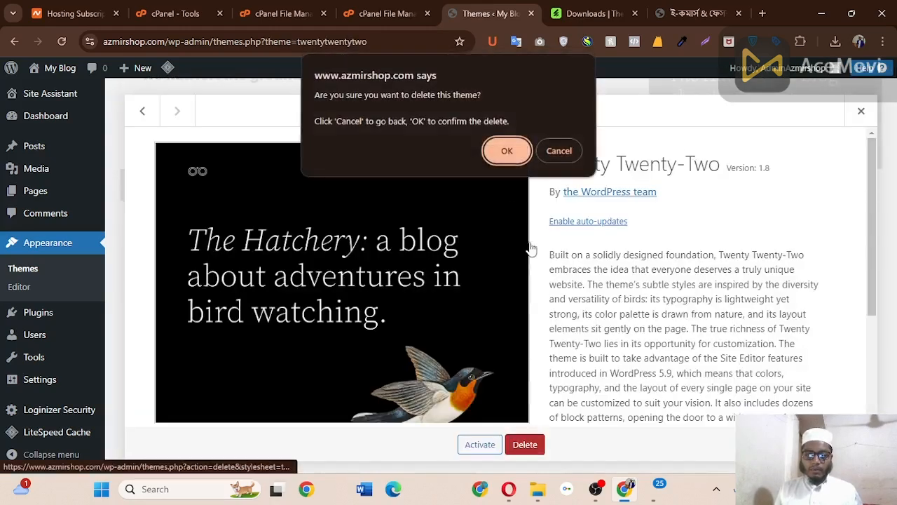
pyautogui.click(509, 150)
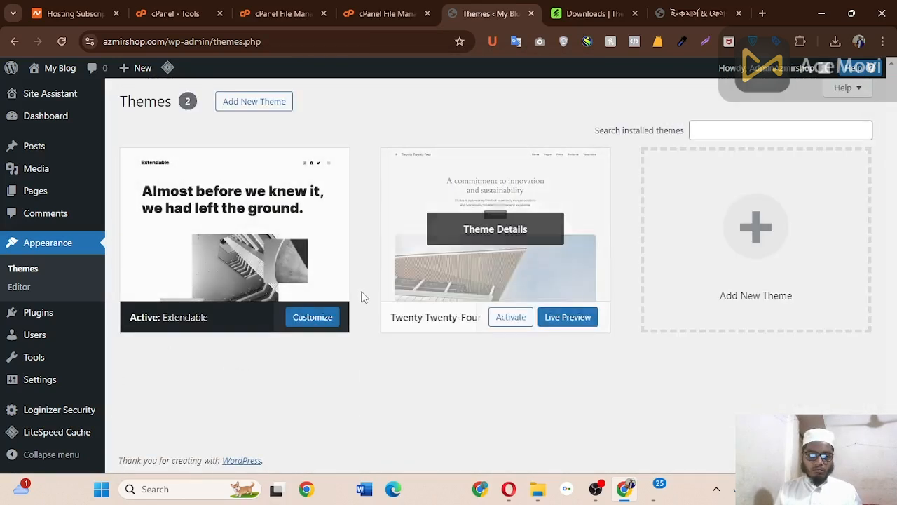
# Activate the Twenty Twenty-Four theme in place of Extendable, and delete the Extendable theme
pyautogui.click(512, 318)
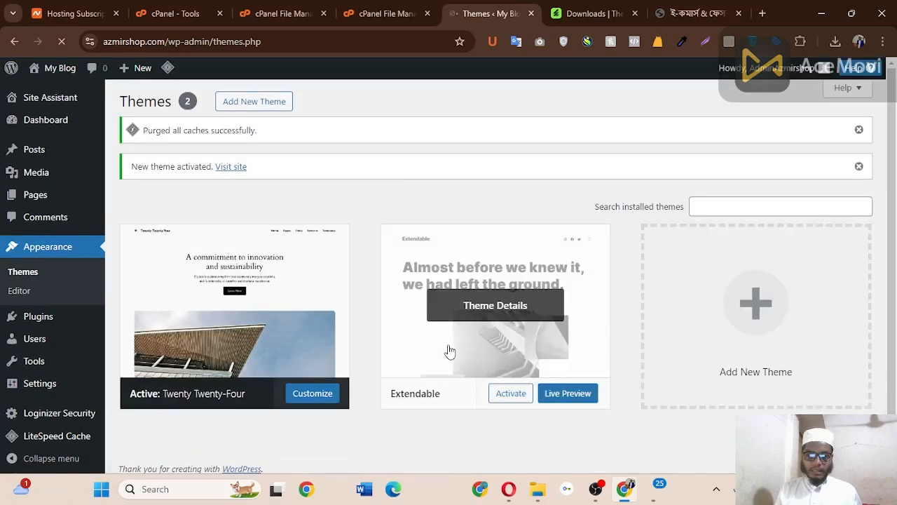
pyautogui.click(449, 349)
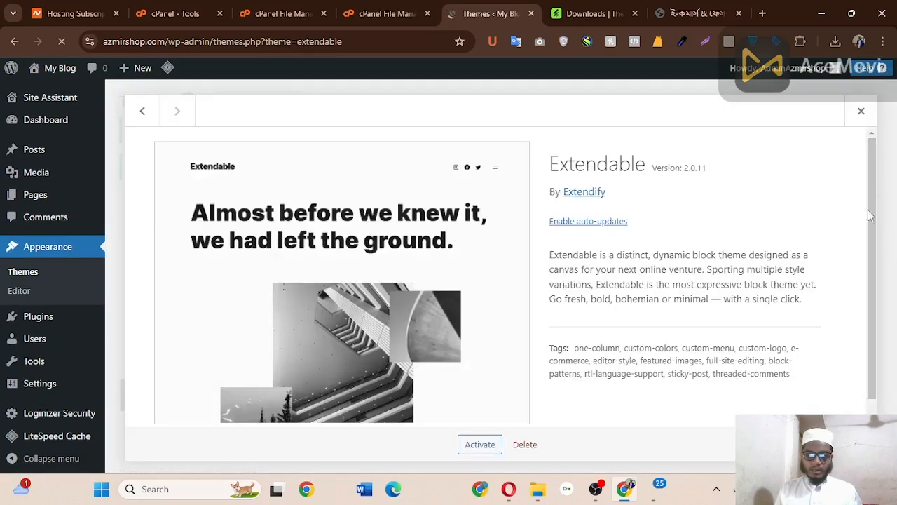
pyautogui.click(529, 444)
pyautogui.click(507, 151)
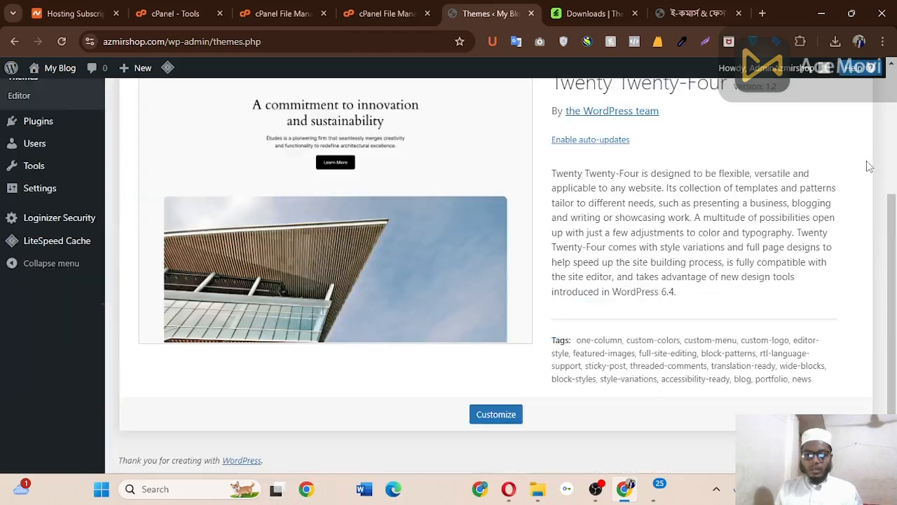
pyautogui.moveTo(892, 362); pyautogui.dragTo(895, 202)
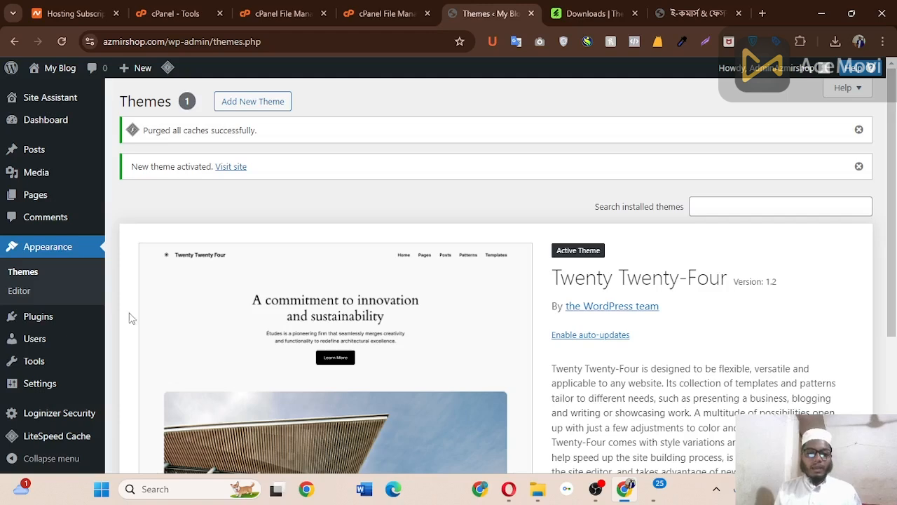
# Review the theme and plugin lessons on the Shikho App course page, and return to the active theme's details in WordPress
pyautogui.moveTo(15, 317)
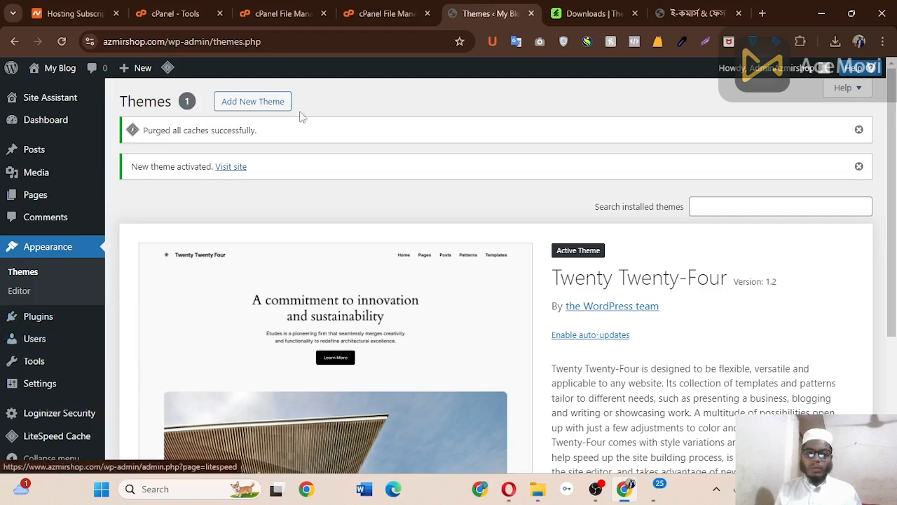
pyautogui.click(675, 12)
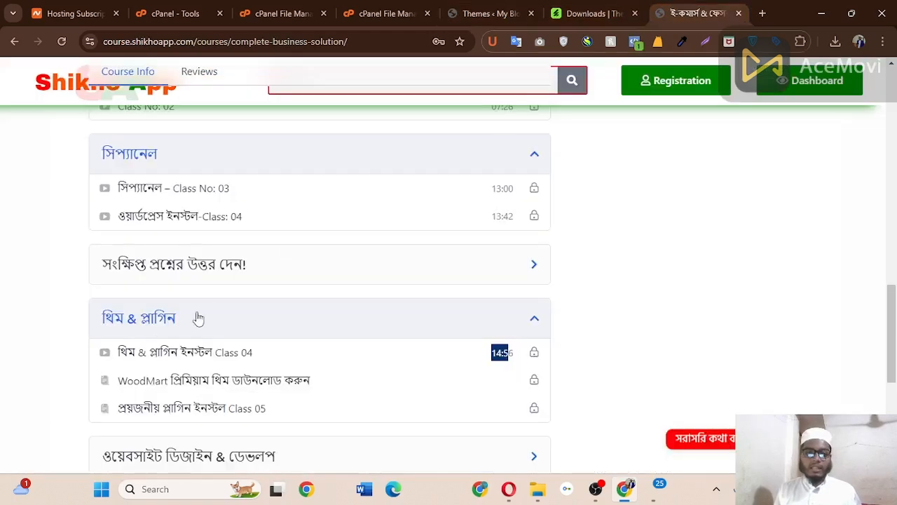
pyautogui.click(632, 312)
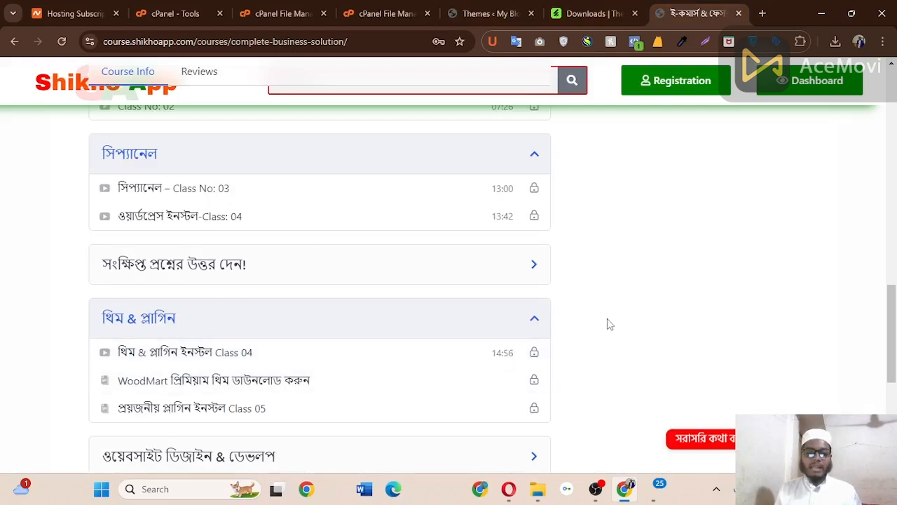
pyautogui.click(471, 10)
pyautogui.scroll(-1, 896, 155)
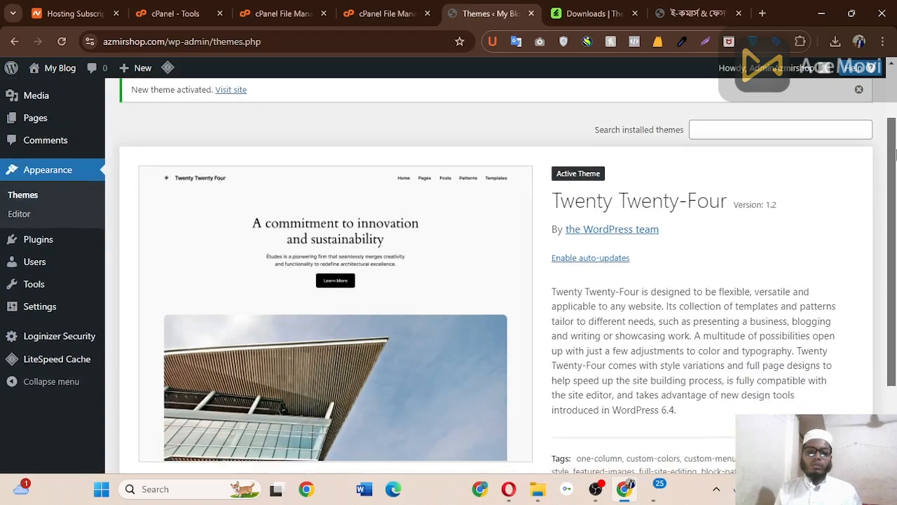
pyautogui.moveTo(895, 155); pyautogui.dragTo(895, 160)
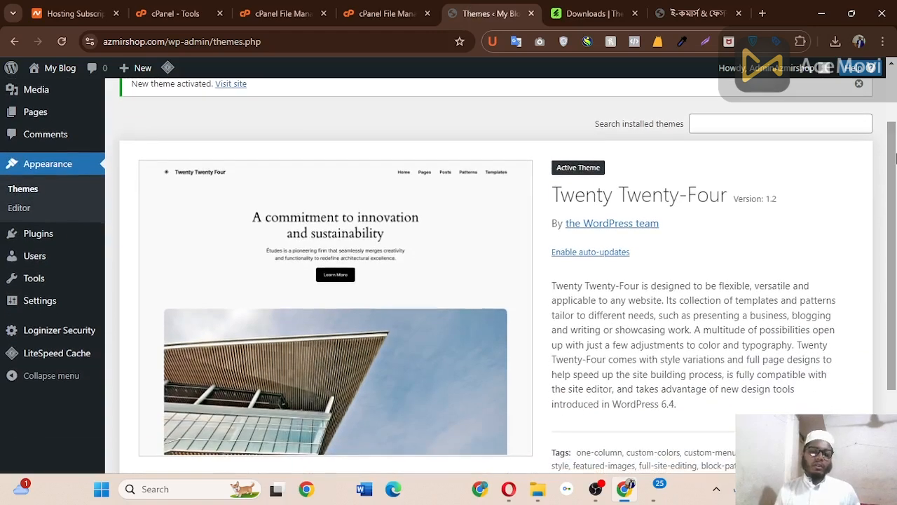
pyautogui.moveTo(895, 159); pyautogui.dragTo(895, 102)
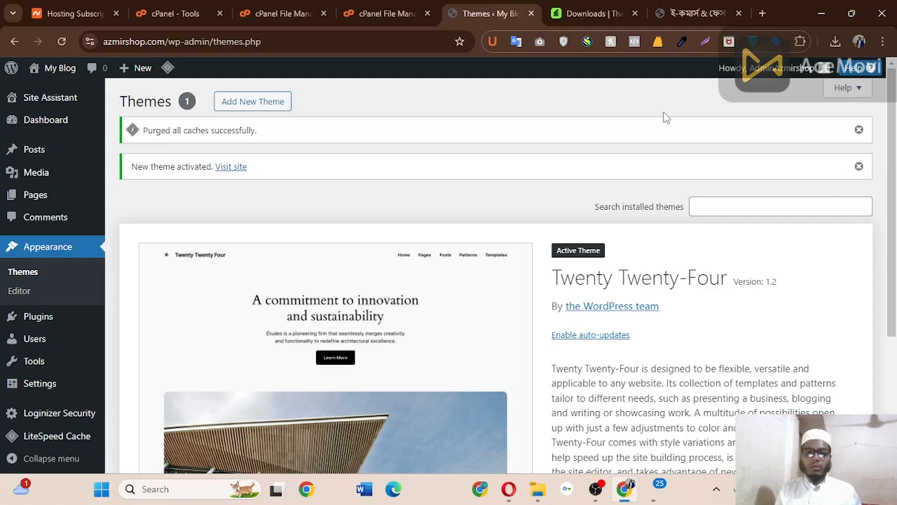
# Check the upload progress of the WoodMart zip in cPanel, and return to the WordPress Themes page
pyautogui.click(382, 13)
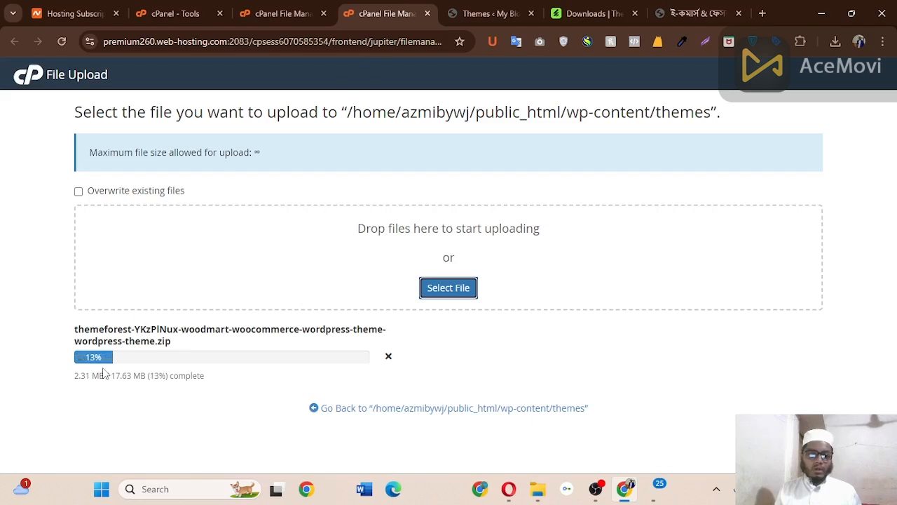
pyautogui.click(491, 13)
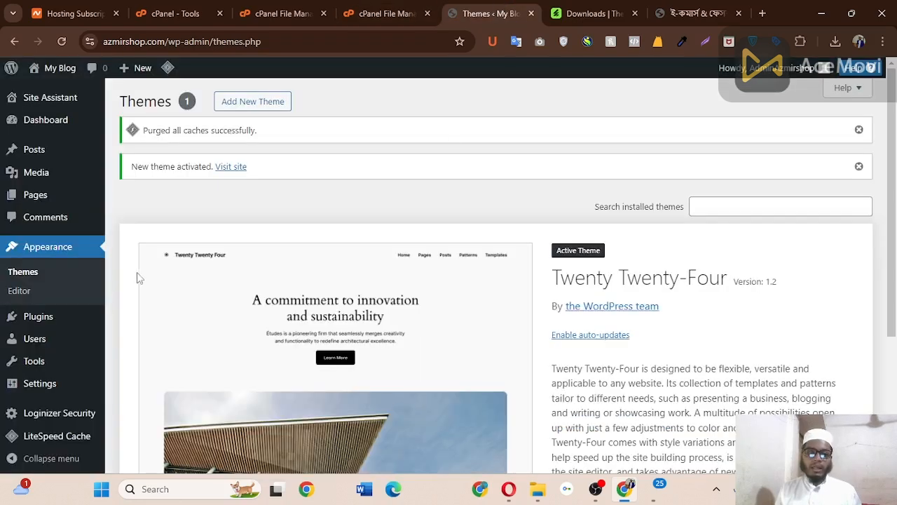
pyautogui.moveTo(56, 65)
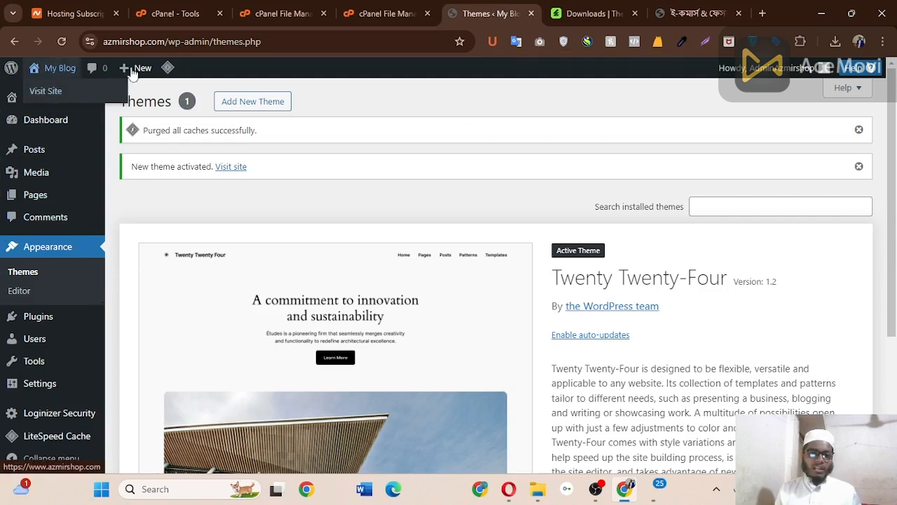
pyautogui.doubleClick(216, 42)
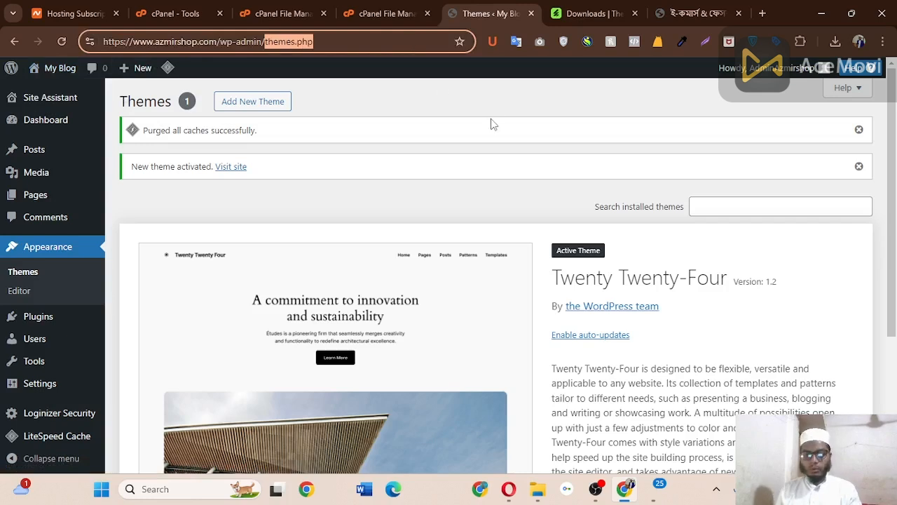
pyautogui.press('BackSpace')
pyautogui.click(530, 110)
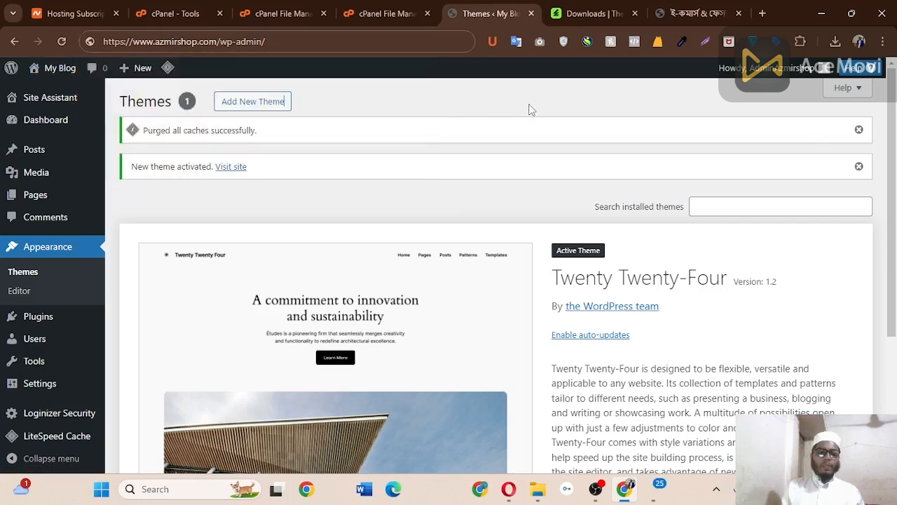
# View the top of the Shikho App course page with its banner and enrolment details, and return to WordPress
pyautogui.click(684, 12)
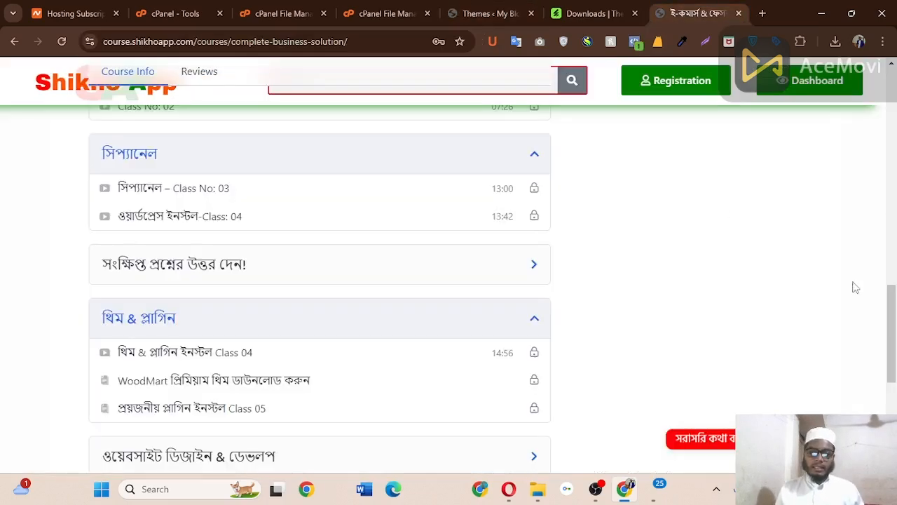
pyautogui.moveTo(895, 308); pyautogui.dragTo(886, 130)
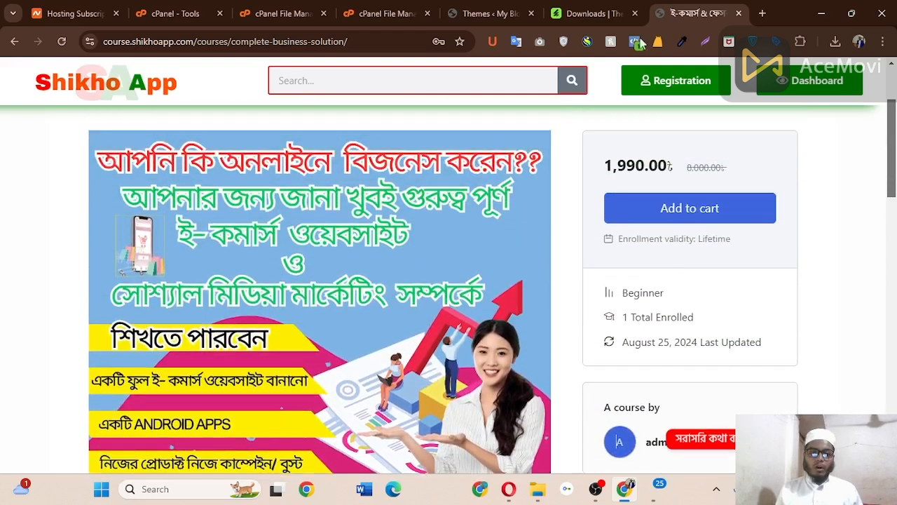
pyautogui.click(491, 13)
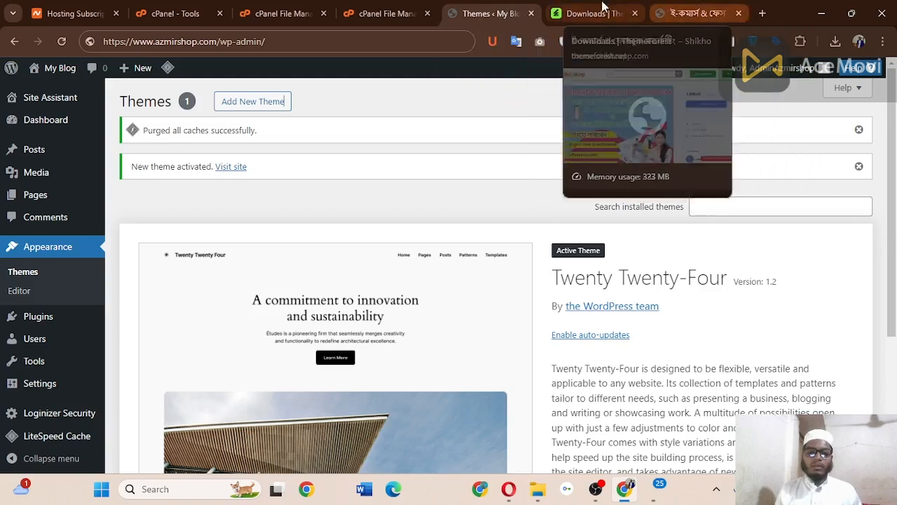
# Check the woodmart folder in wp-content/themes in cPanel File Manager, and activate the Woodmart theme in WordPress
pyautogui.click(387, 13)
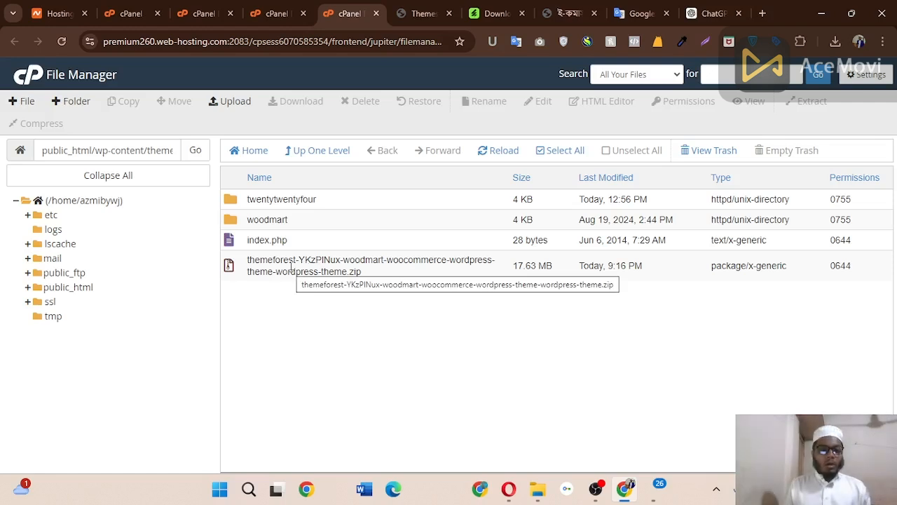
pyautogui.click(418, 15)
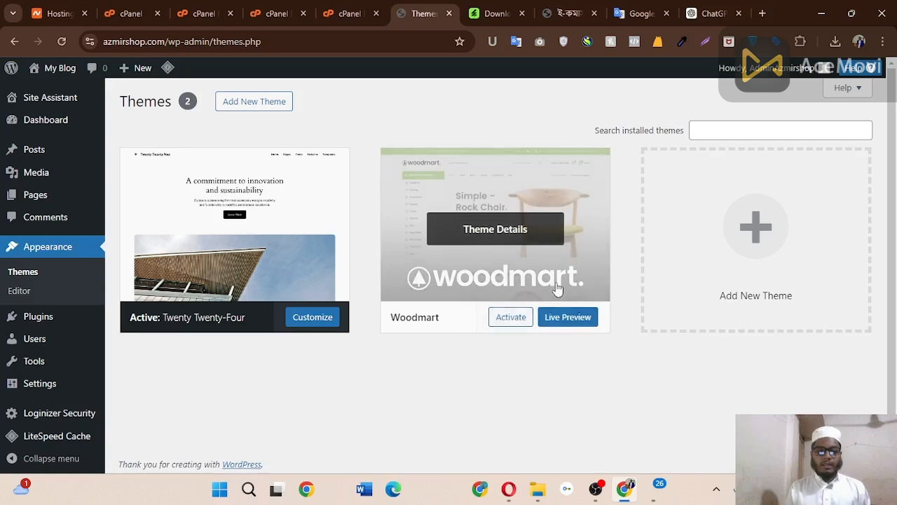
pyautogui.click(514, 319)
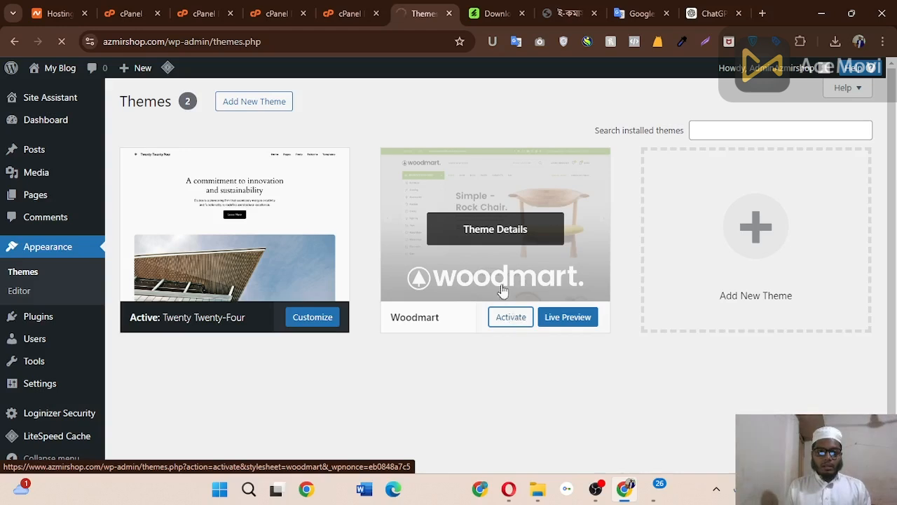
# Close the cPanel Tools page and one of the File Manager pages, and return to the WoodMart setup page
pyautogui.click(143, 21)
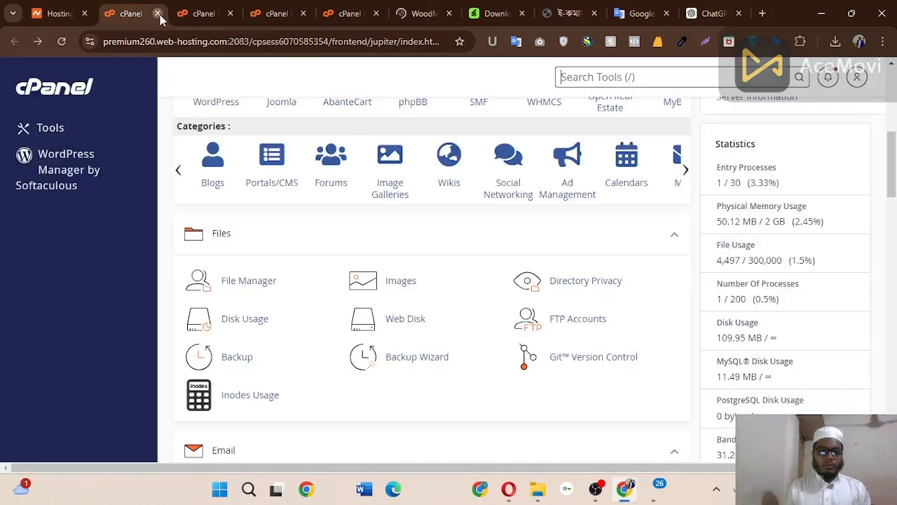
pyautogui.click(159, 15)
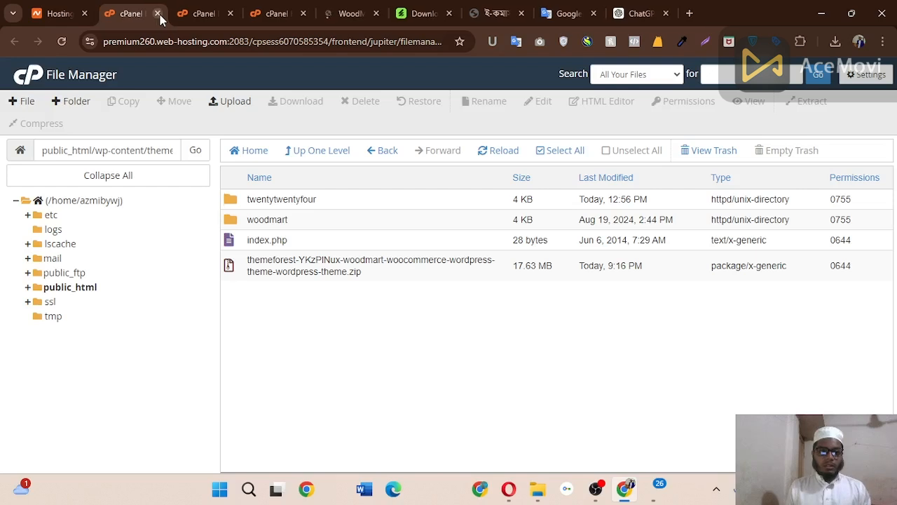
pyautogui.click(159, 14)
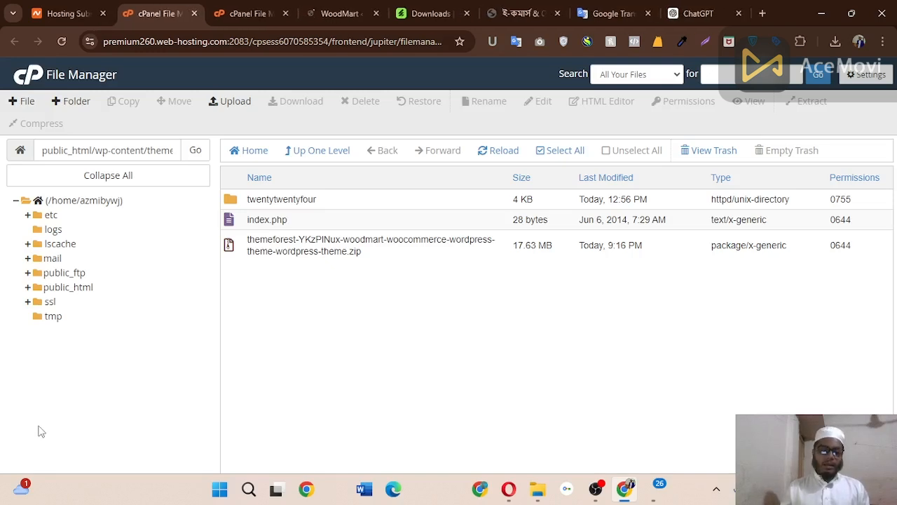
pyautogui.click(334, 7)
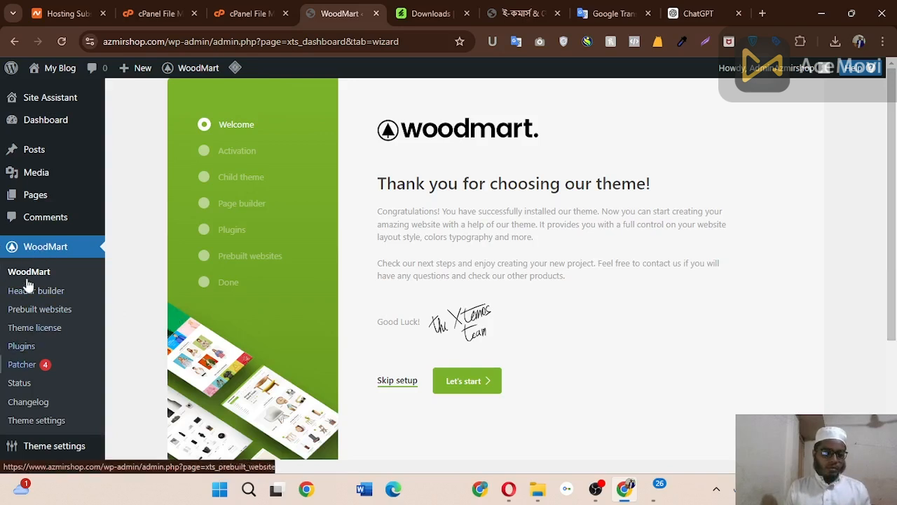
# Start the WoodMart setup wizard and fill in the saved purchase code for the theme license
pyautogui.moveTo(892, 144)
pyautogui.mouseDown()
pyautogui.moveTo(892, 237)
pyautogui.moveTo(895, 142)
pyautogui.mouseUp()
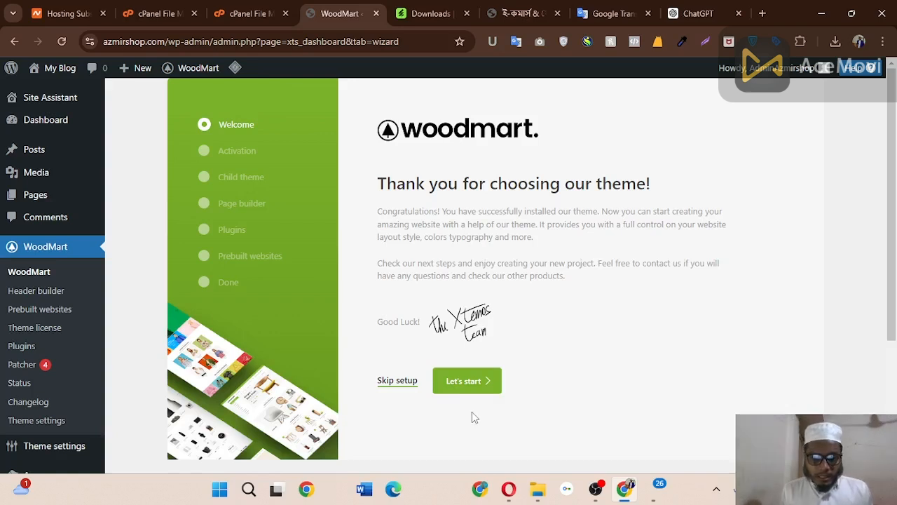
pyautogui.click(473, 387)
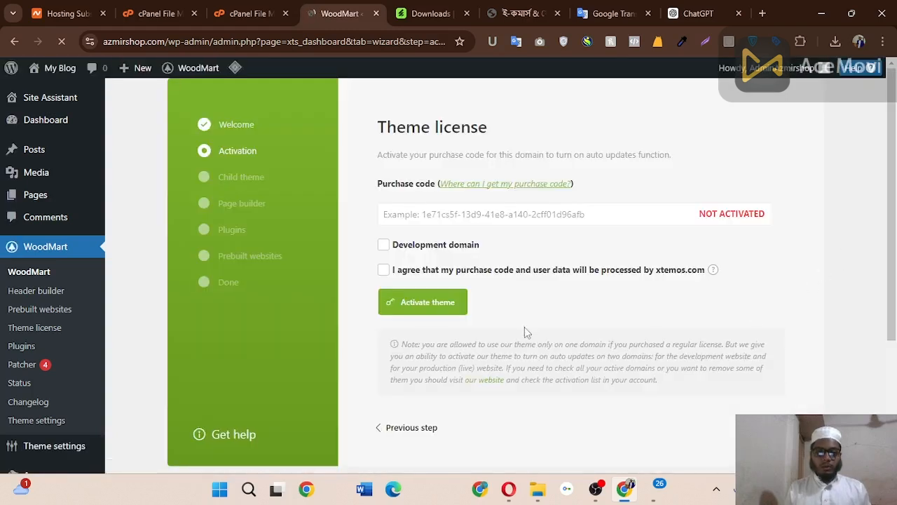
pyautogui.click(504, 212)
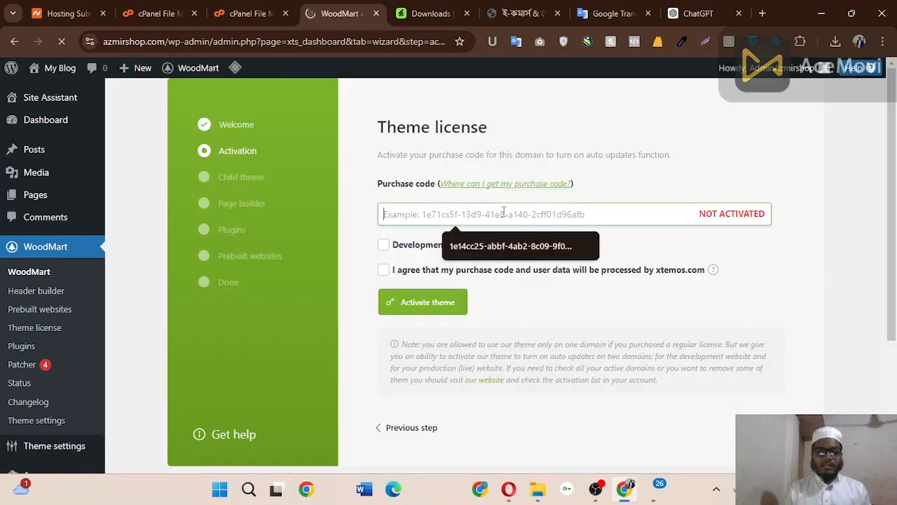
pyautogui.click(516, 250)
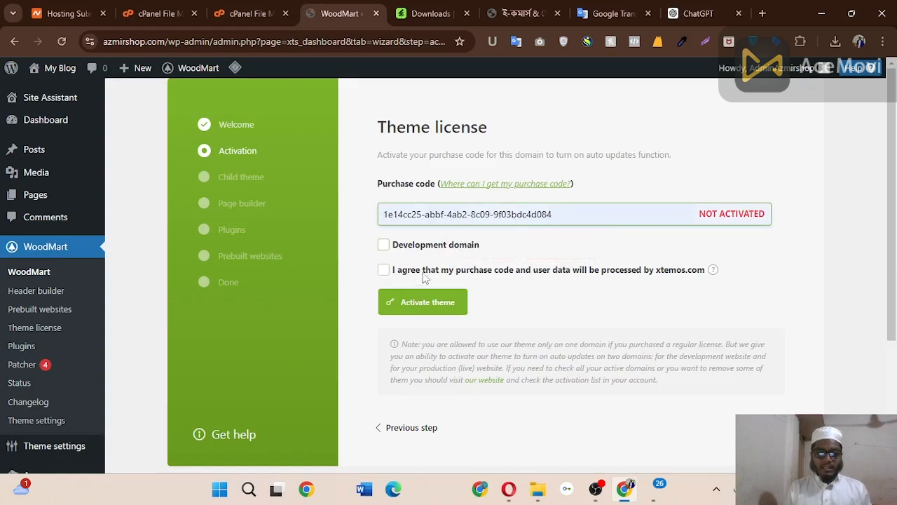
# Try to activate the theme license with the Development domain option enabled, and check the resulting notice
pyautogui.click(384, 245)
pyautogui.click(410, 305)
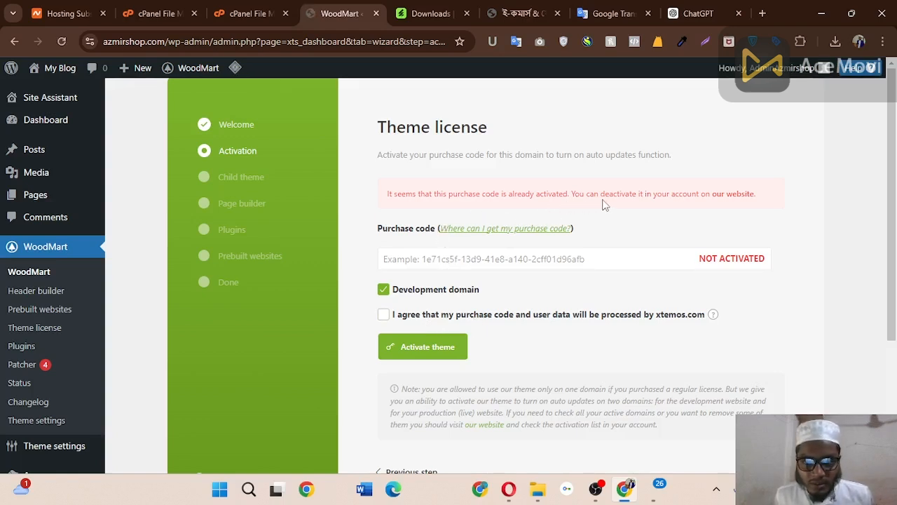
pyautogui.click(474, 260)
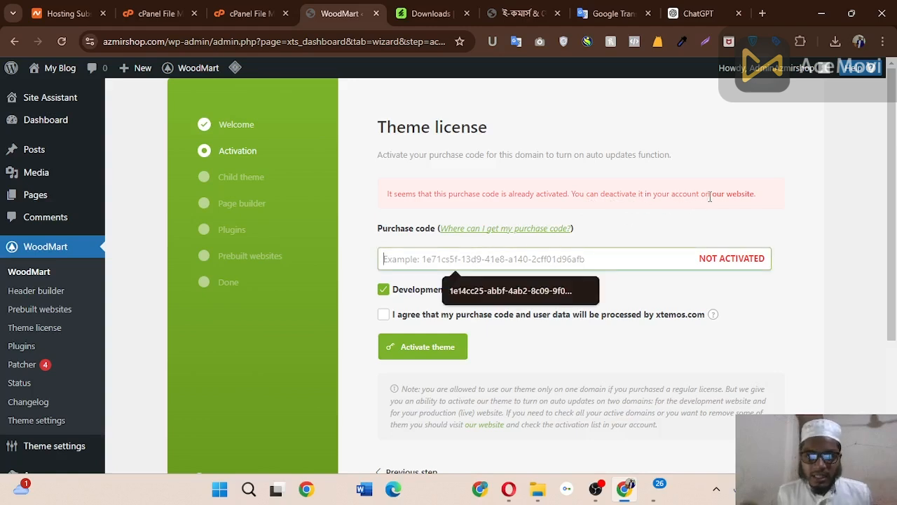
pyautogui.moveTo(385, 193); pyautogui.dragTo(742, 205)
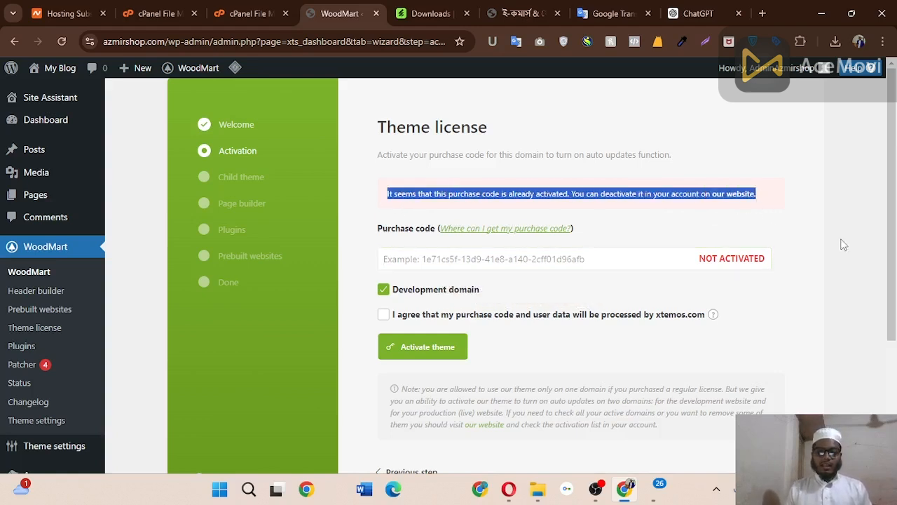
# Skip the theme license activation and install the WoodMart child theme
pyautogui.moveTo(892, 238); pyautogui.dragTo(896, 342)
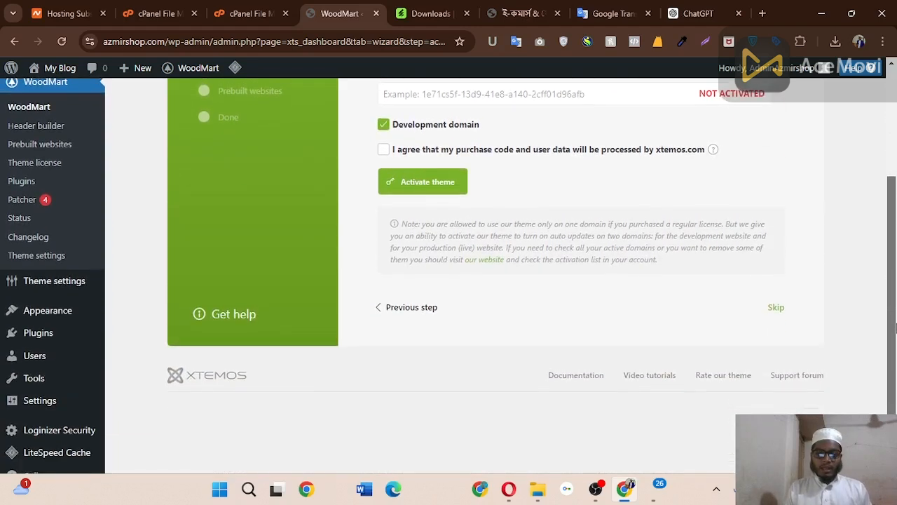
pyautogui.click(772, 315)
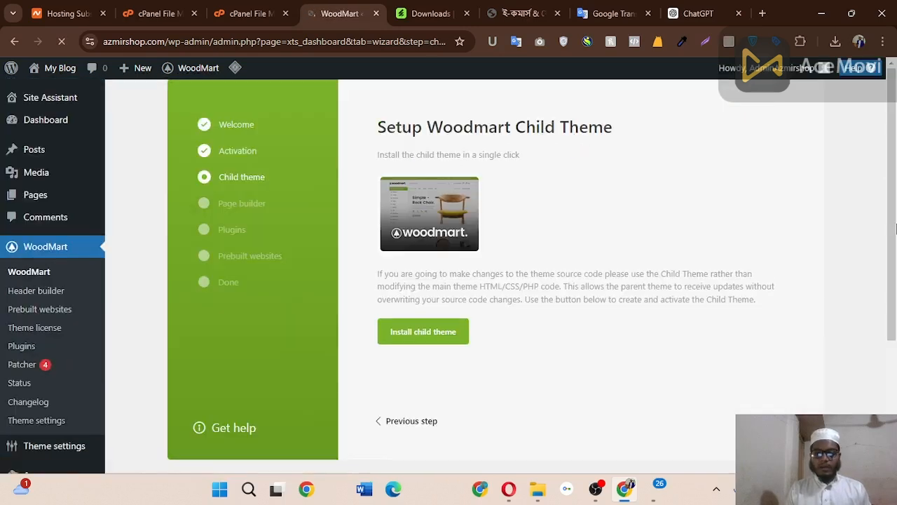
pyautogui.scroll(-1, 895, 231)
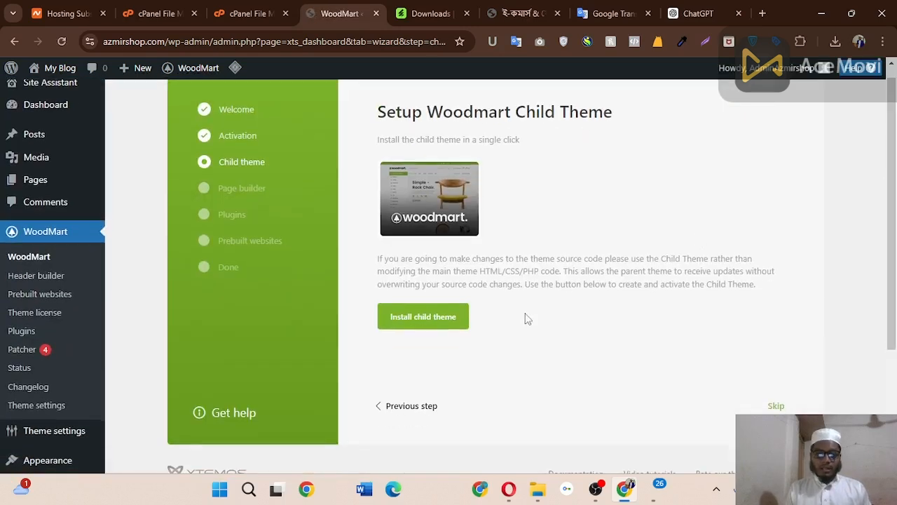
pyautogui.click(427, 319)
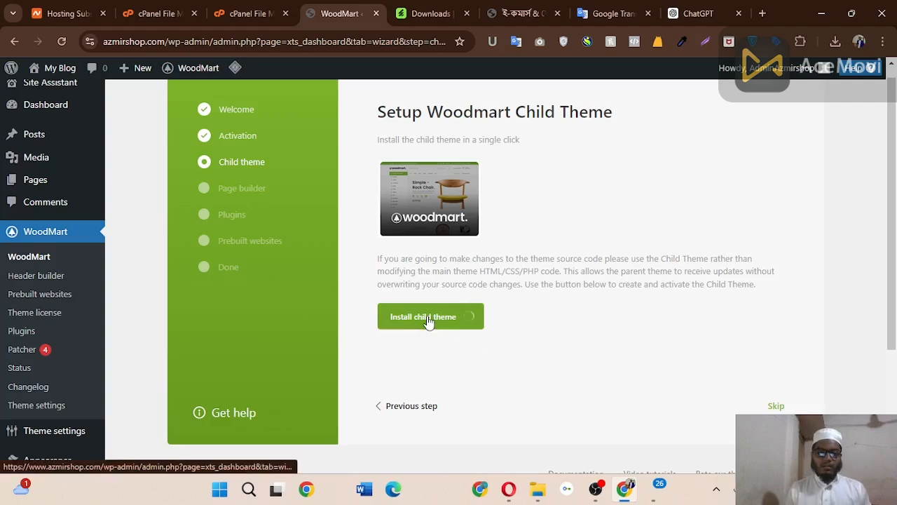
pyautogui.scroll(-1, 895, 242)
pyautogui.scroll(-1, 895, 242)
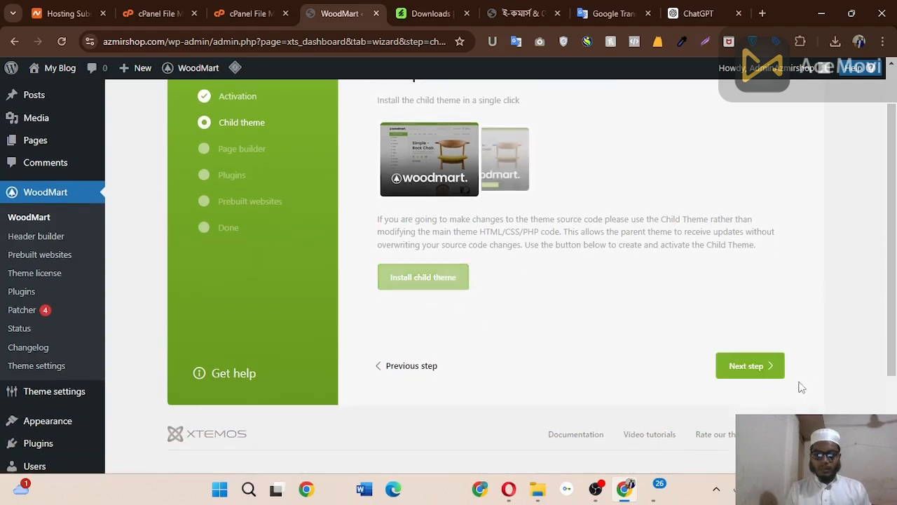
# Choose Elementor as the page builder and install the required Elementor plugin
pyautogui.click(766, 370)
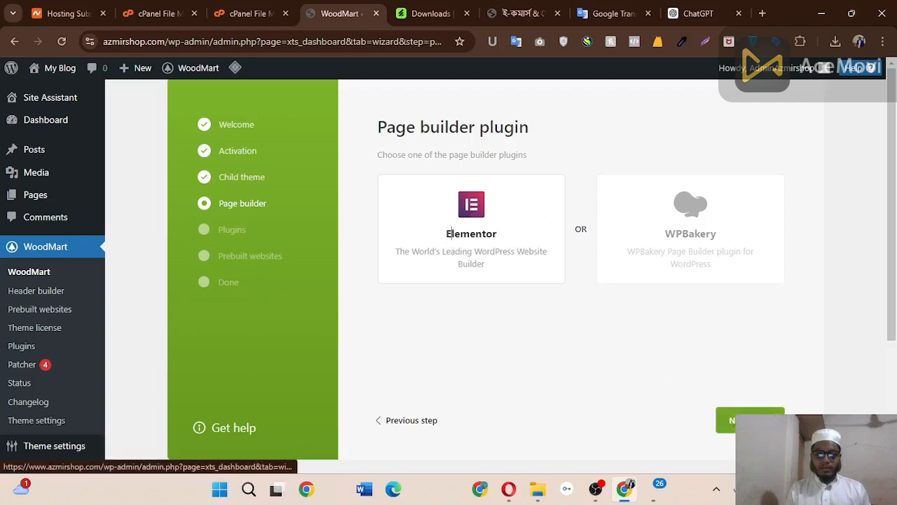
pyautogui.click(471, 234)
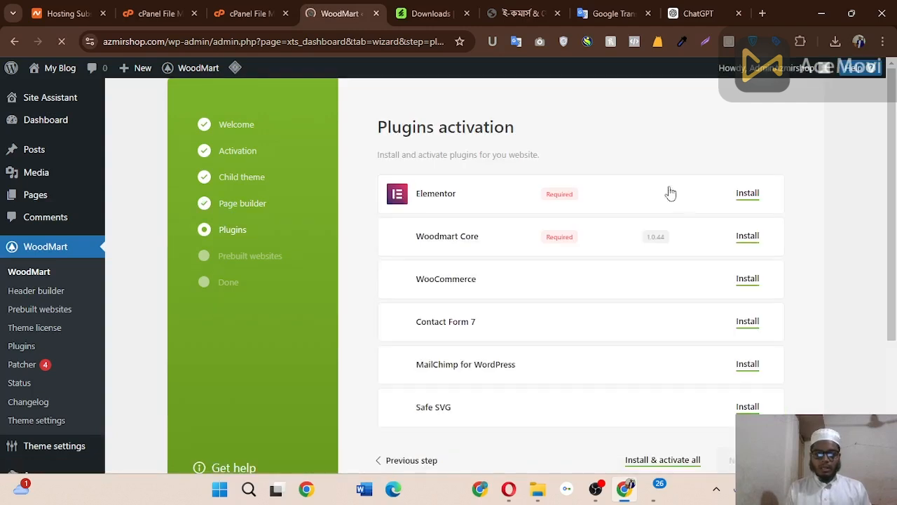
pyautogui.moveTo(895, 207)
pyautogui.mouseDown()
pyautogui.moveTo(896, 261)
pyautogui.moveTo(894, 219)
pyautogui.mouseUp()
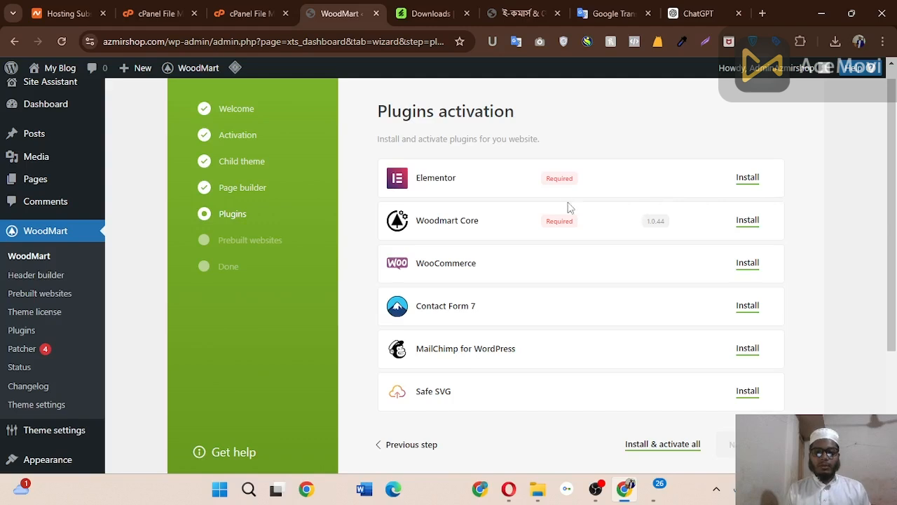
pyautogui.scroll(-1, 896, 181)
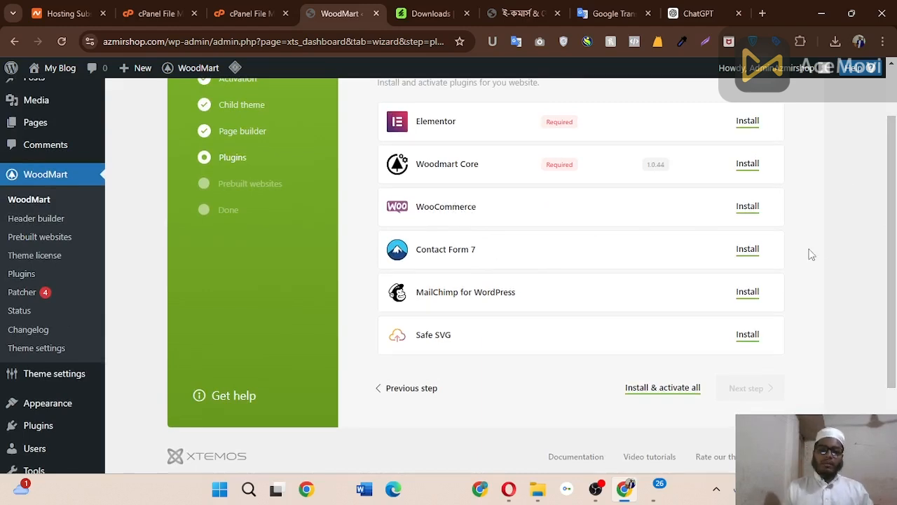
pyautogui.moveTo(895, 248); pyautogui.dragTo(896, 220)
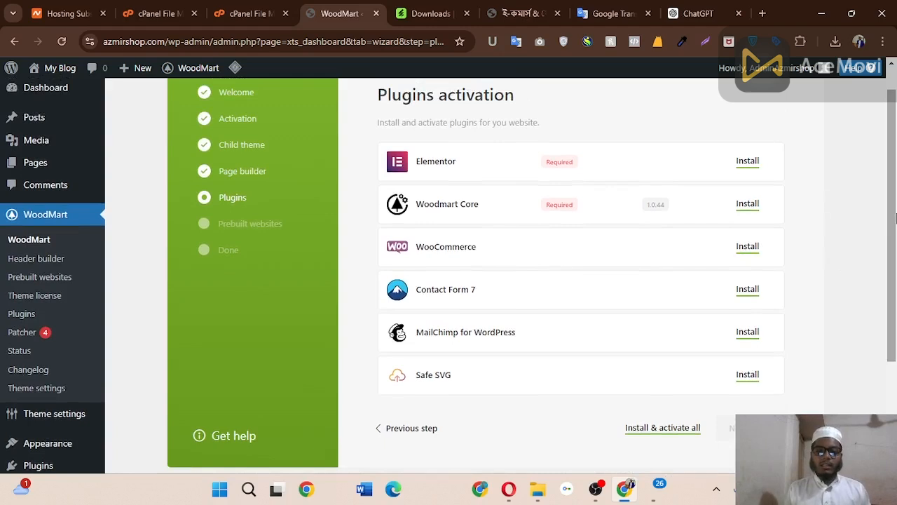
pyautogui.click(747, 168)
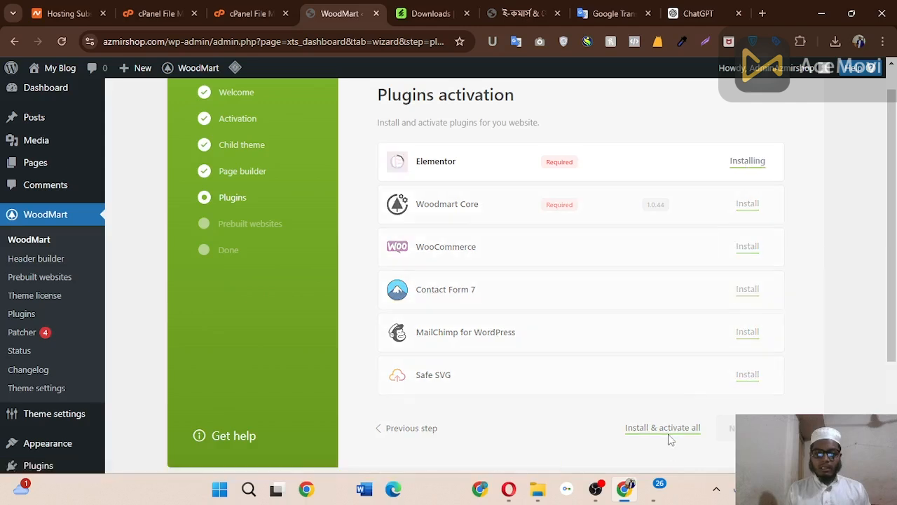
# Install and activate all the remaining plugins listed in the WoodMart setup wizard
pyautogui.scroll(-2, 673, 421)
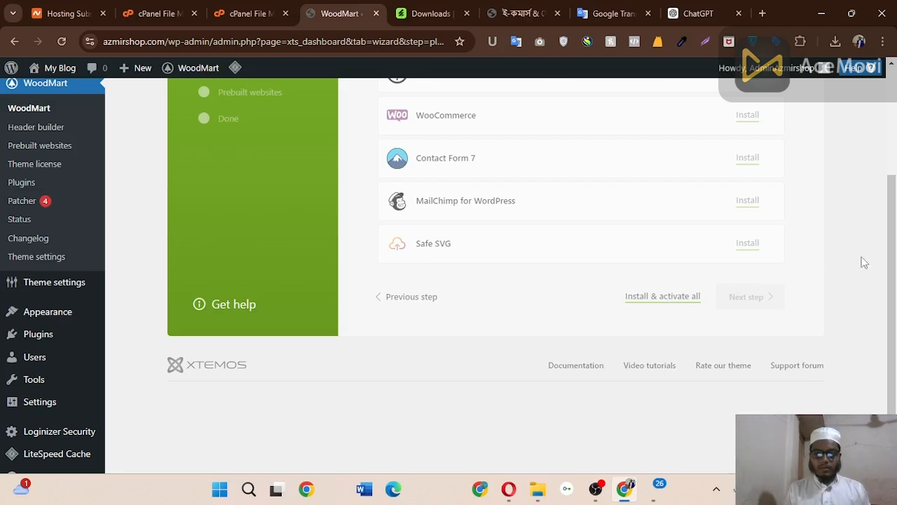
pyautogui.scroll(2, 865, 262)
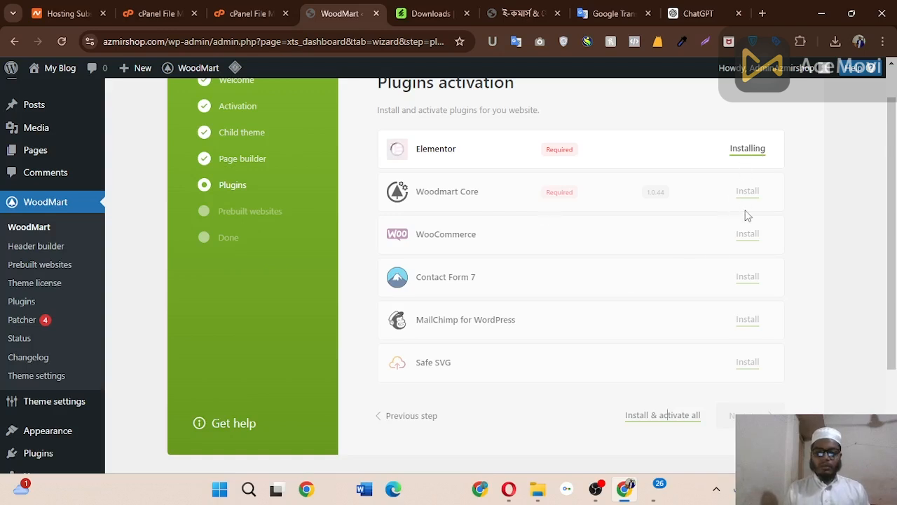
pyautogui.rightClick(683, 426)
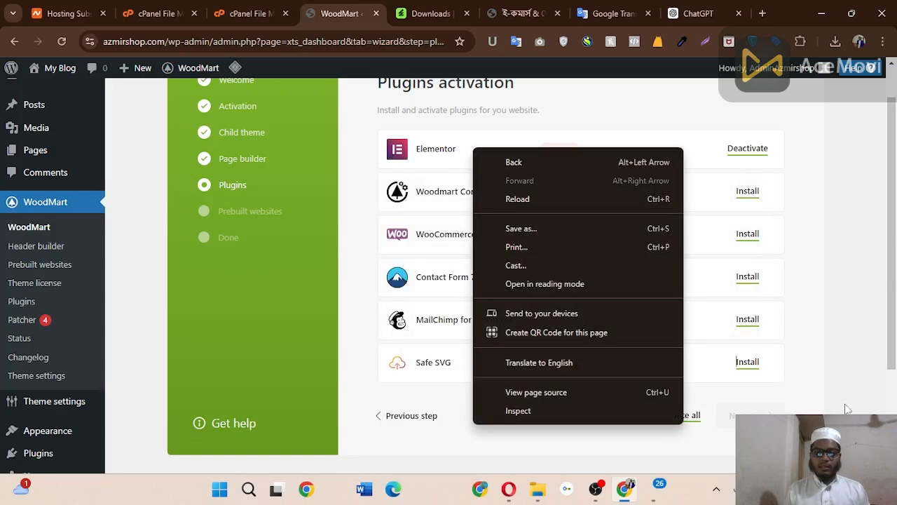
pyautogui.click(869, 364)
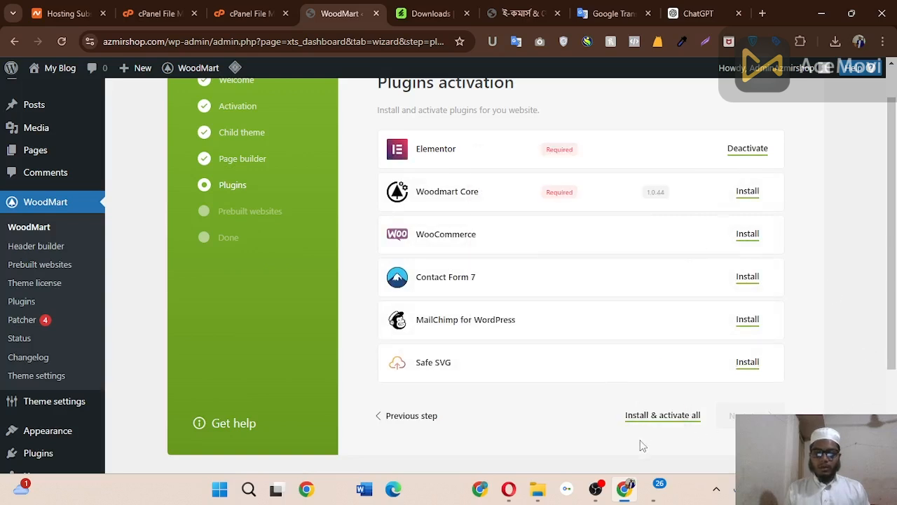
pyautogui.click(656, 421)
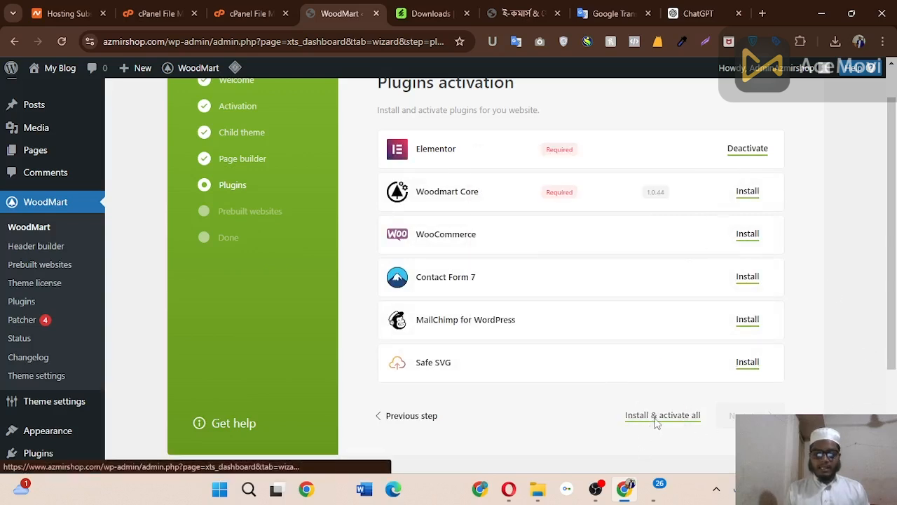